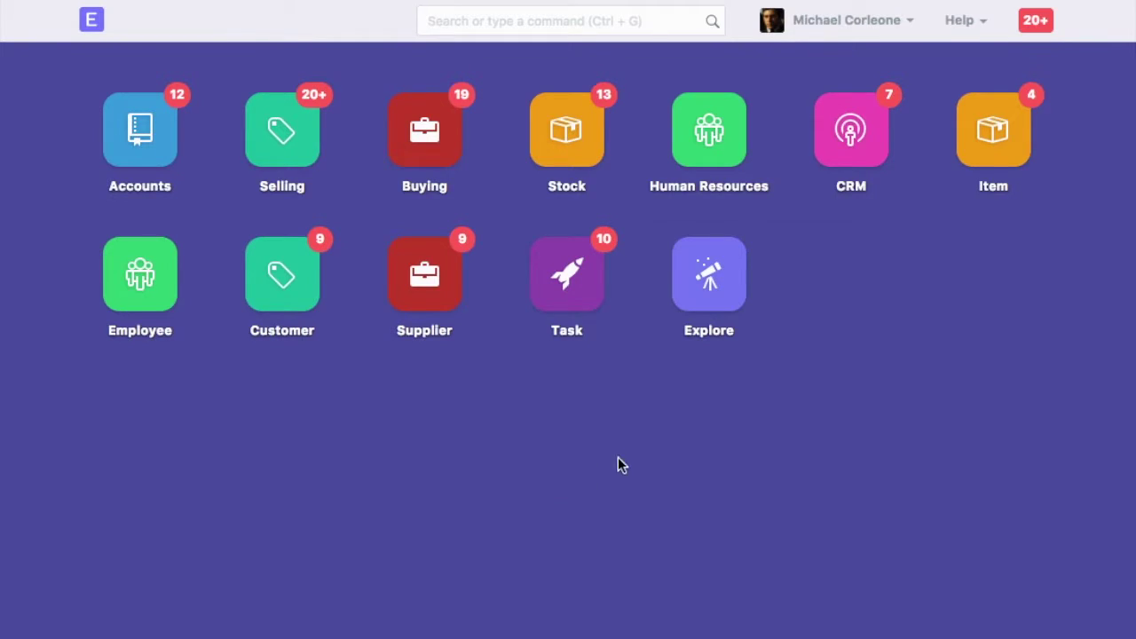
- Open the Nubia N1 (Black-Gold, 64GB) item and check its Maintain Stock setting
left_click(981, 157)
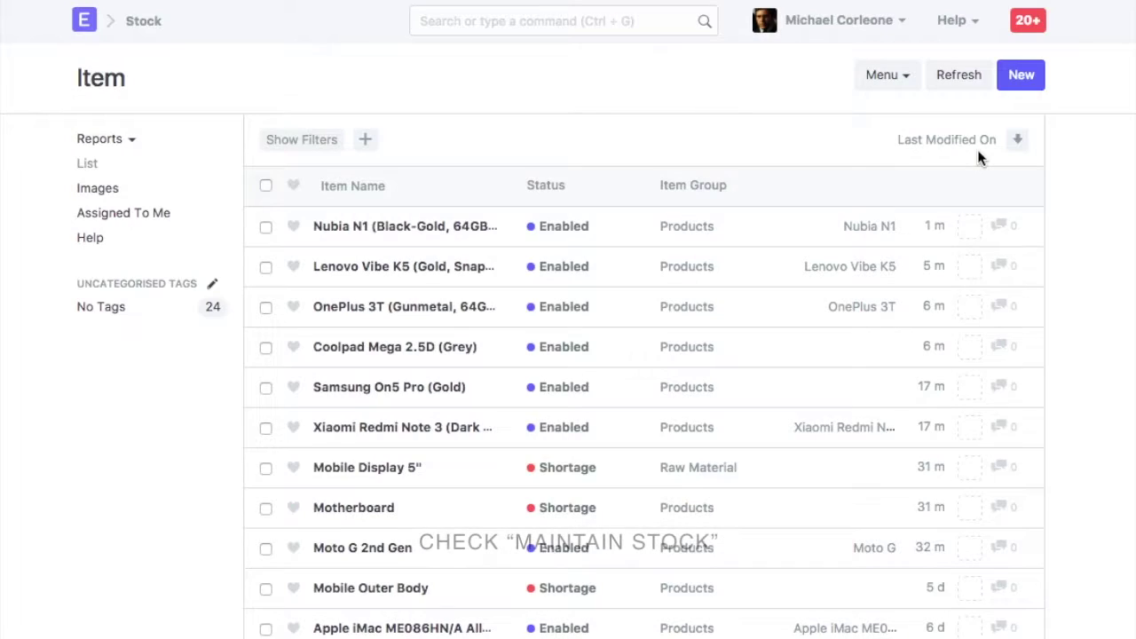
left_click(489, 229)
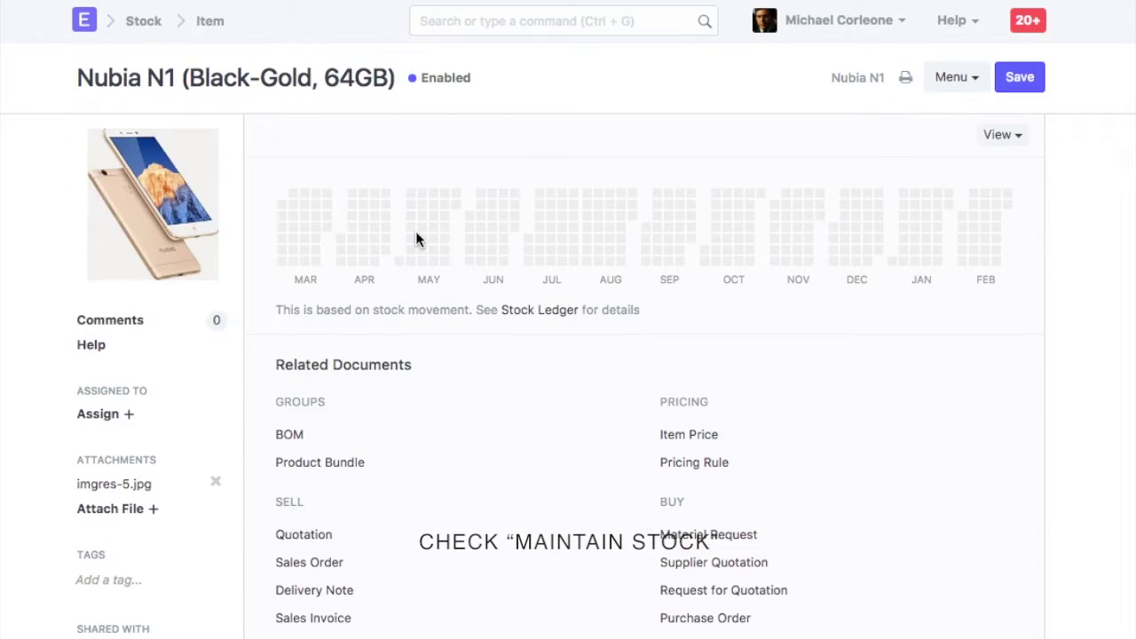
scroll(586, 479, "down", 5)
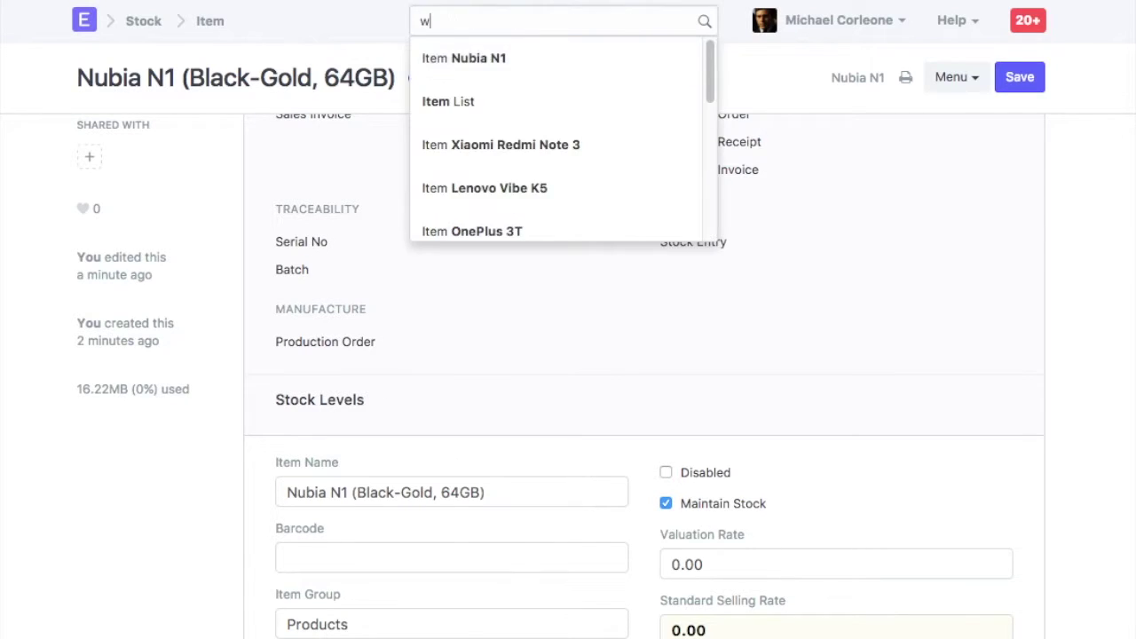
- Open the warehouse tree and add a child warehouse named Central Warehouse under Retail Stores - GTPL
left_click(486, 62)
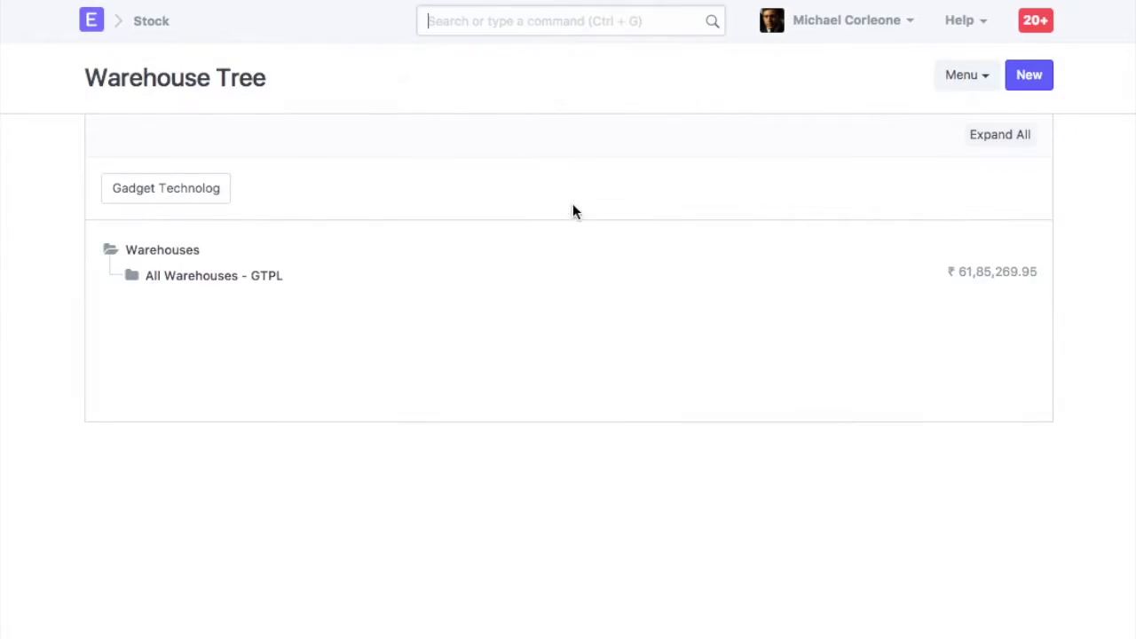
left_click(133, 278)
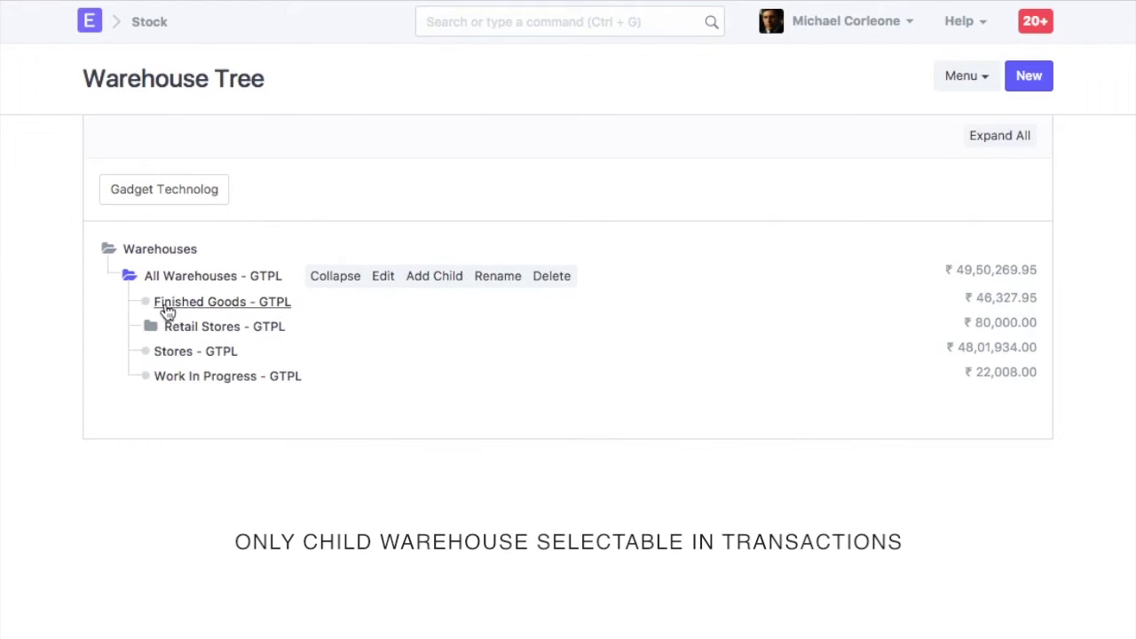
left_click(167, 332)
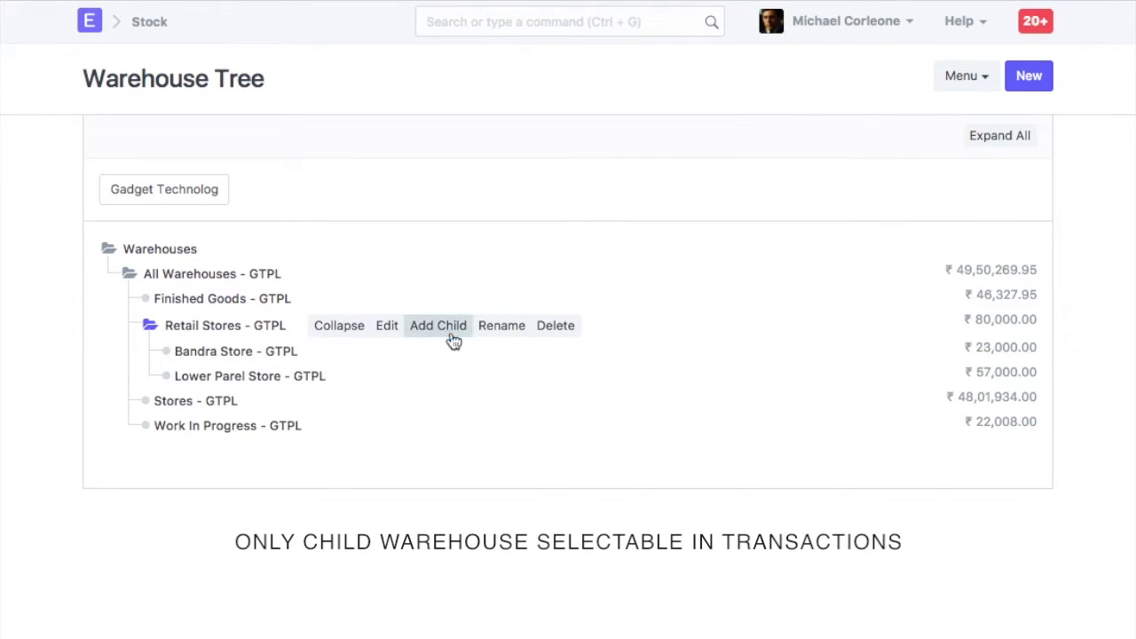
left_click(439, 330)
type("Central Warehouse")
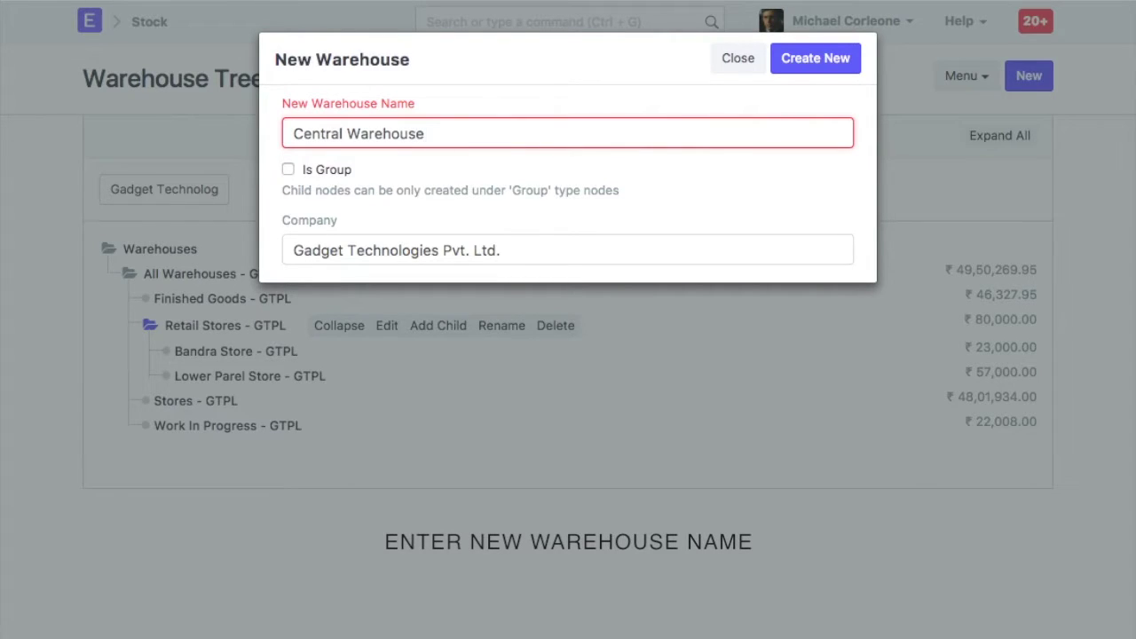
left_click(821, 69)
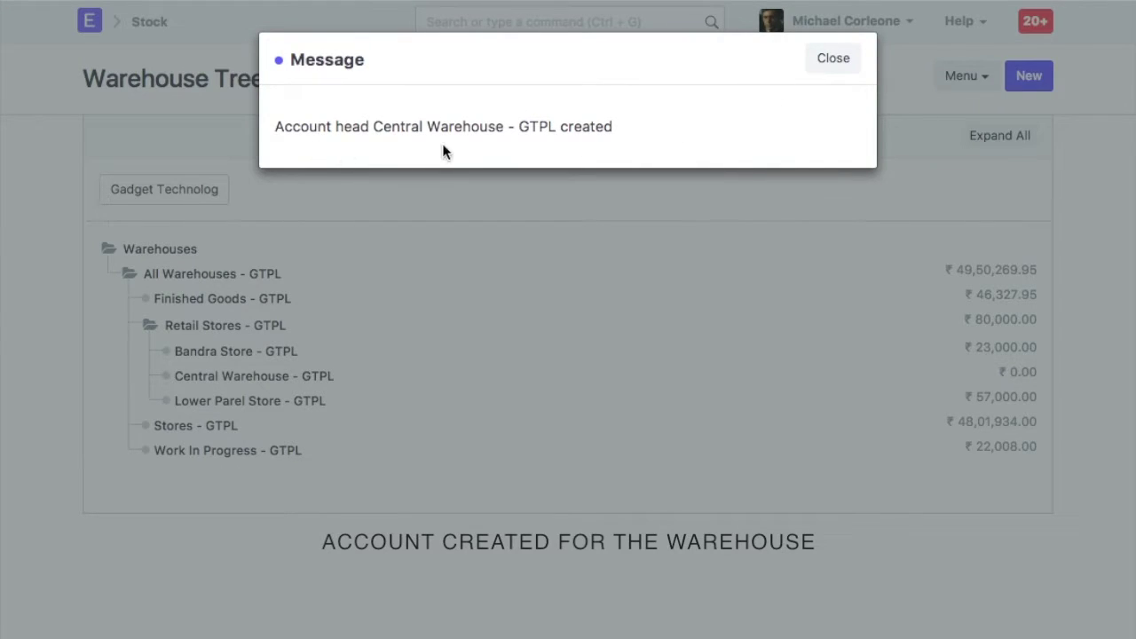
left_click(821, 64)
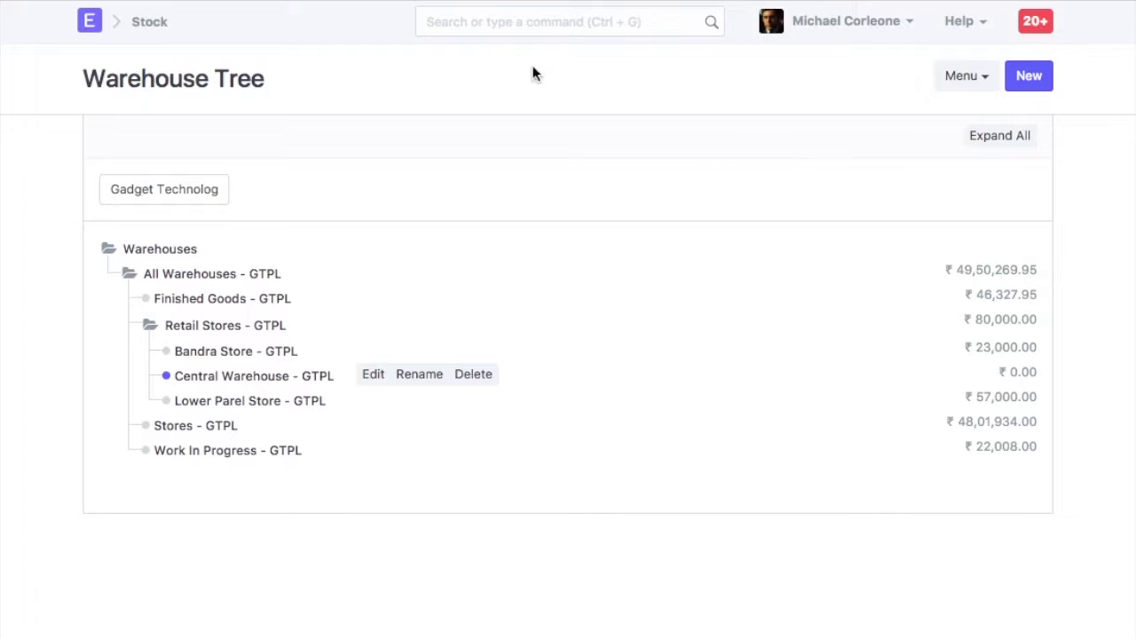
- Start a new Stock Reconciliation with posting date 01-01-2017 and posting time 06:19:18
left_click(532, 21)
type("new stock")
left_click(552, 103)
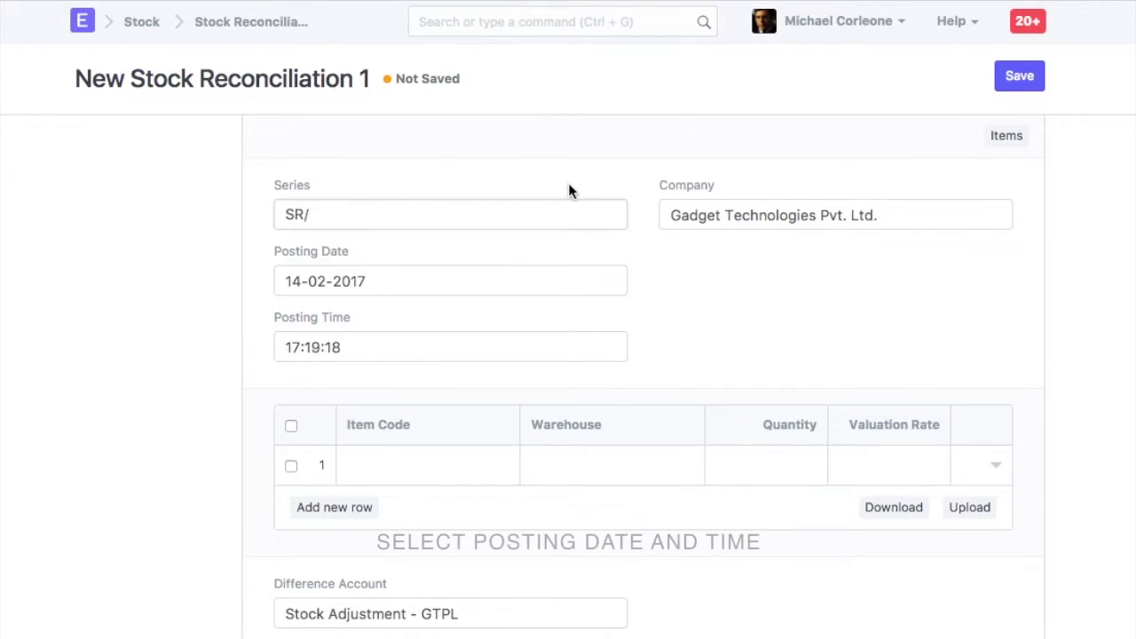
left_click(461, 280)
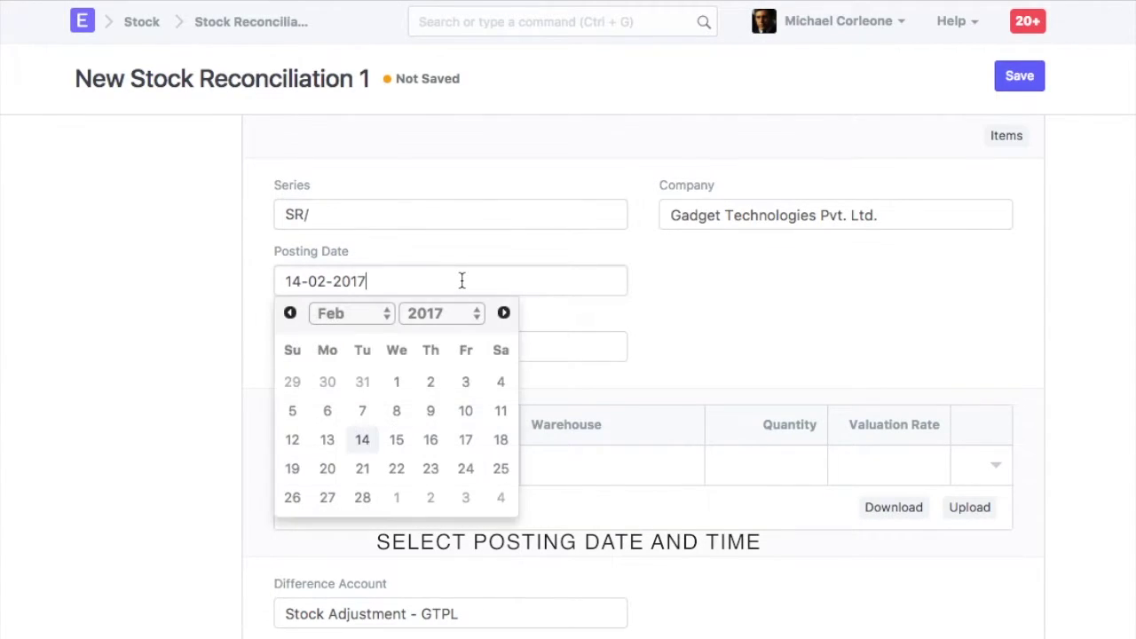
left_click(291, 315)
left_click(293, 382)
left_click(381, 347)
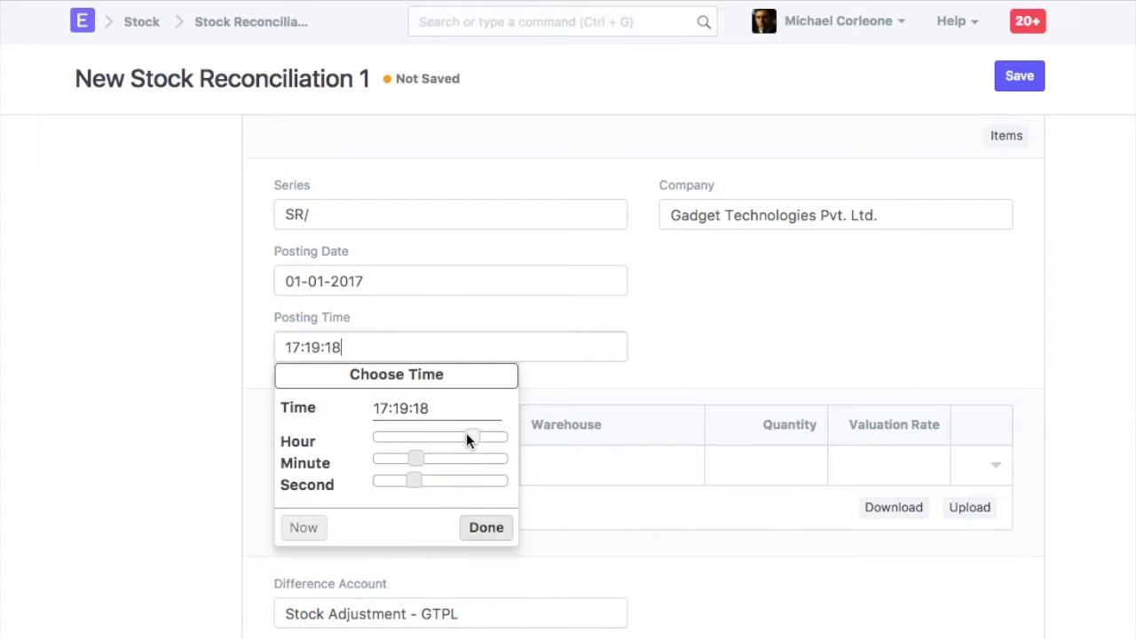
left_click_drag(467, 437, 406, 435)
left_click(660, 355)
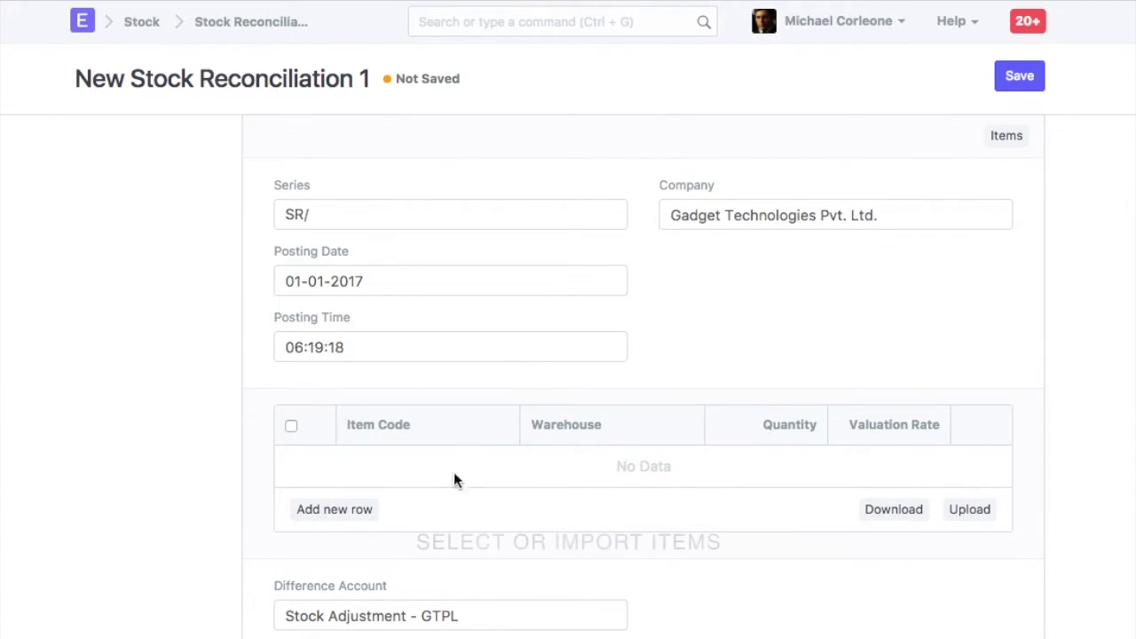
left_click(368, 508)
left_click(388, 465)
left_click(394, 471)
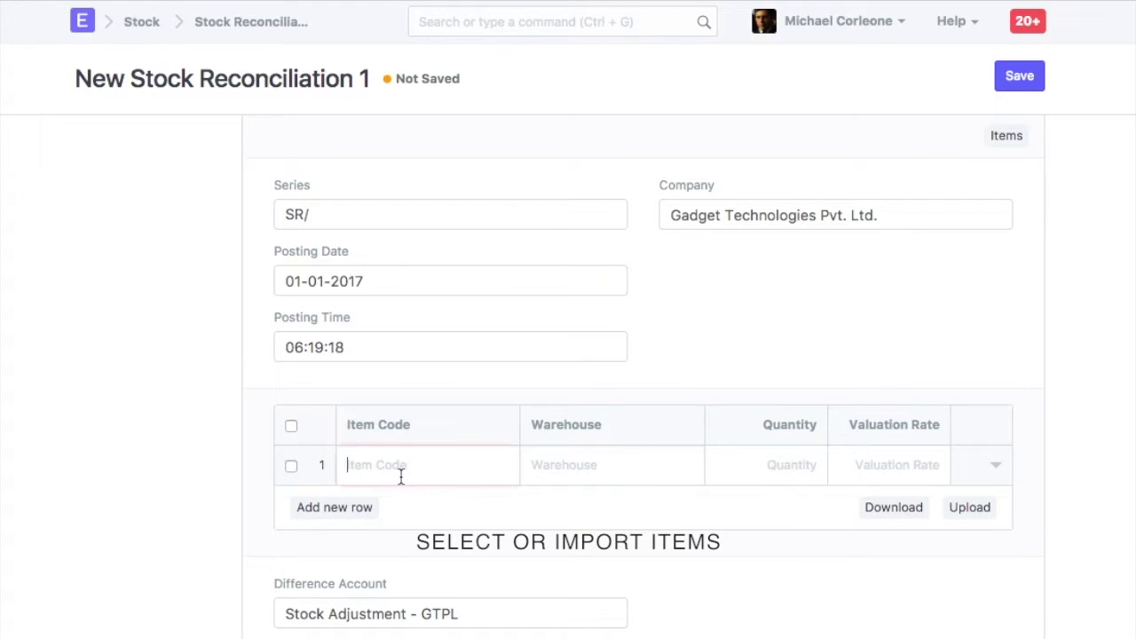
left_click(722, 560)
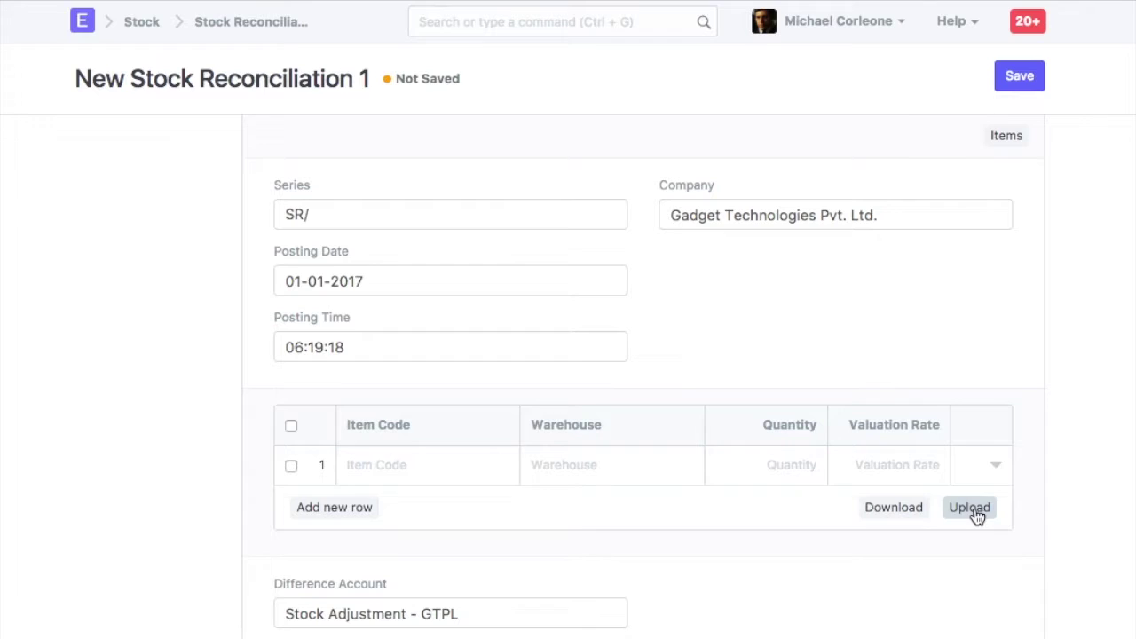
- Fill the reconciliation's item table with the items of Central Warehouse - GTPL
left_click(1014, 140)
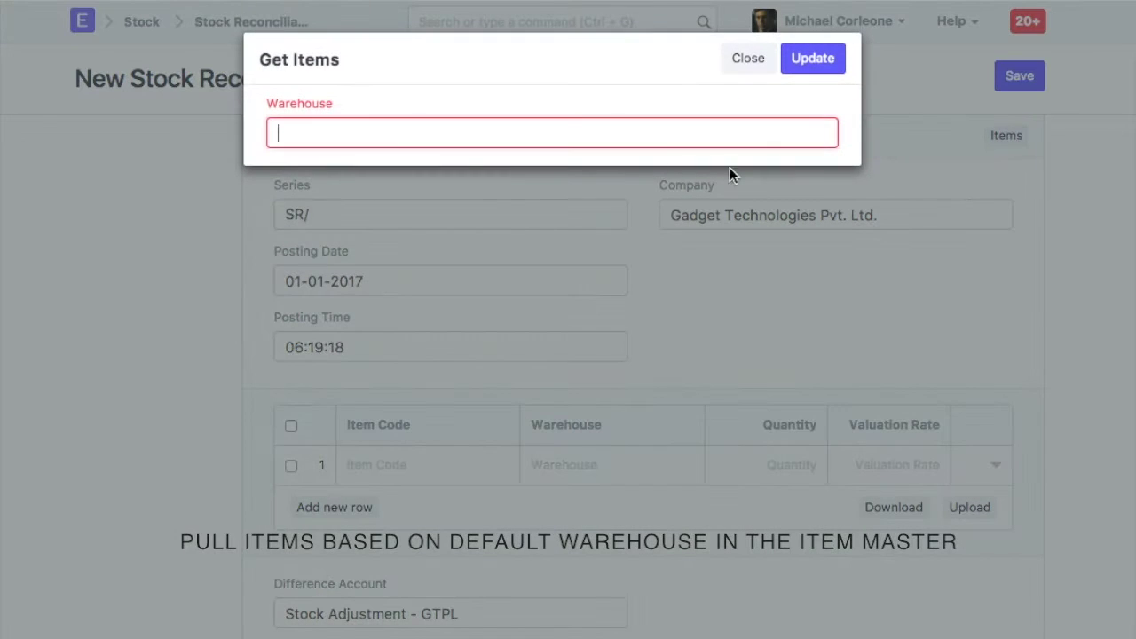
left_click(485, 142)
type("ce")
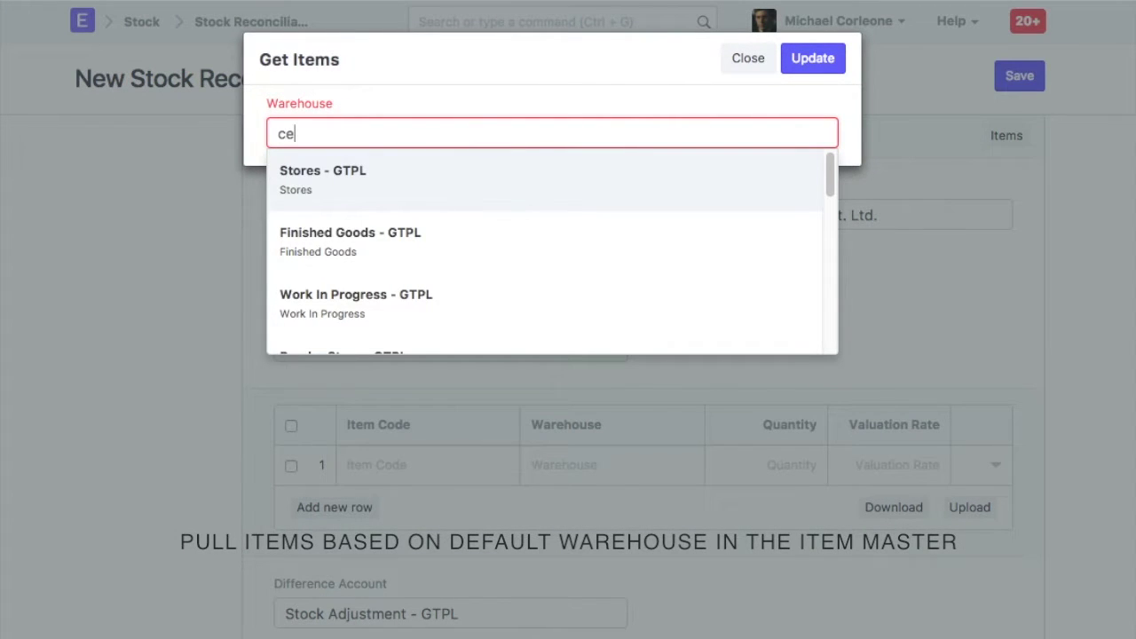
type("n")
left_click(402, 181)
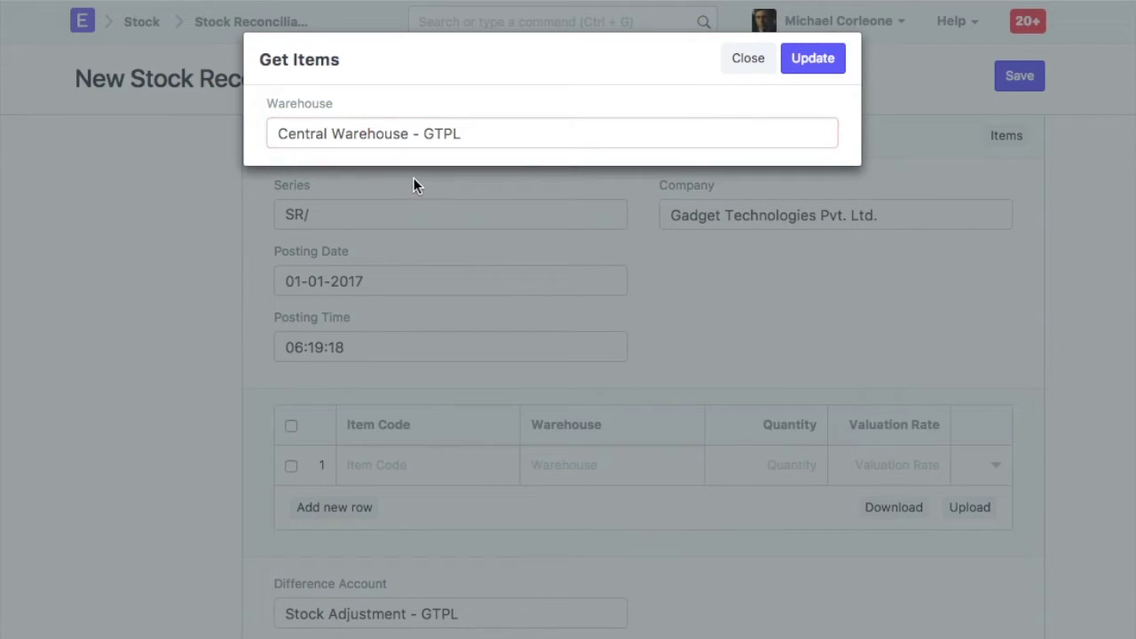
left_click(817, 64)
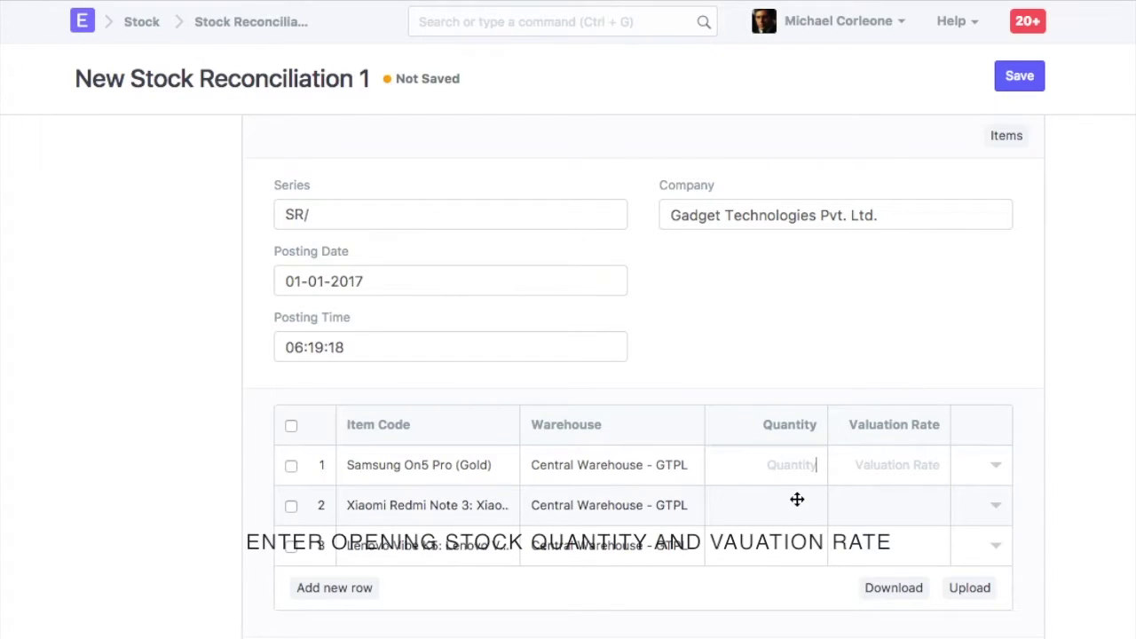
- Enter an opening quantity of 100 and a valuation rate of 5000 for Samsung On5 Pro (Gold)
type("100")
key("Tab")
type("5000")
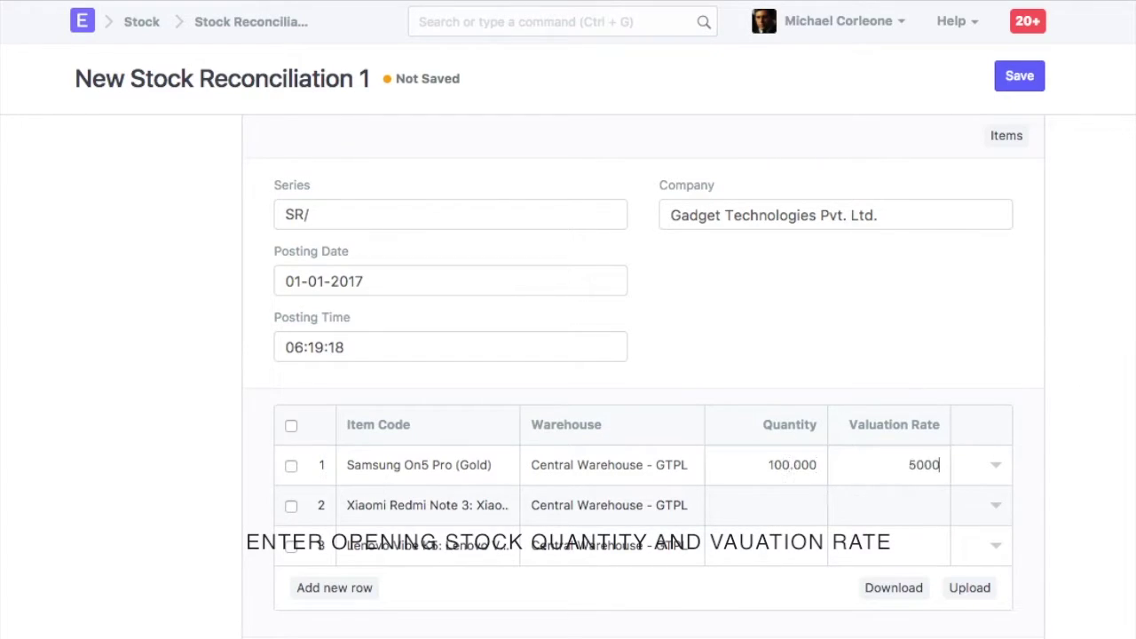
- Enter an opening quantity of 70 and a valuation rate of 6,500 for Xiaomi Redmi Note 3
left_click(781, 504)
type("70")
key("Tab")
type("6")
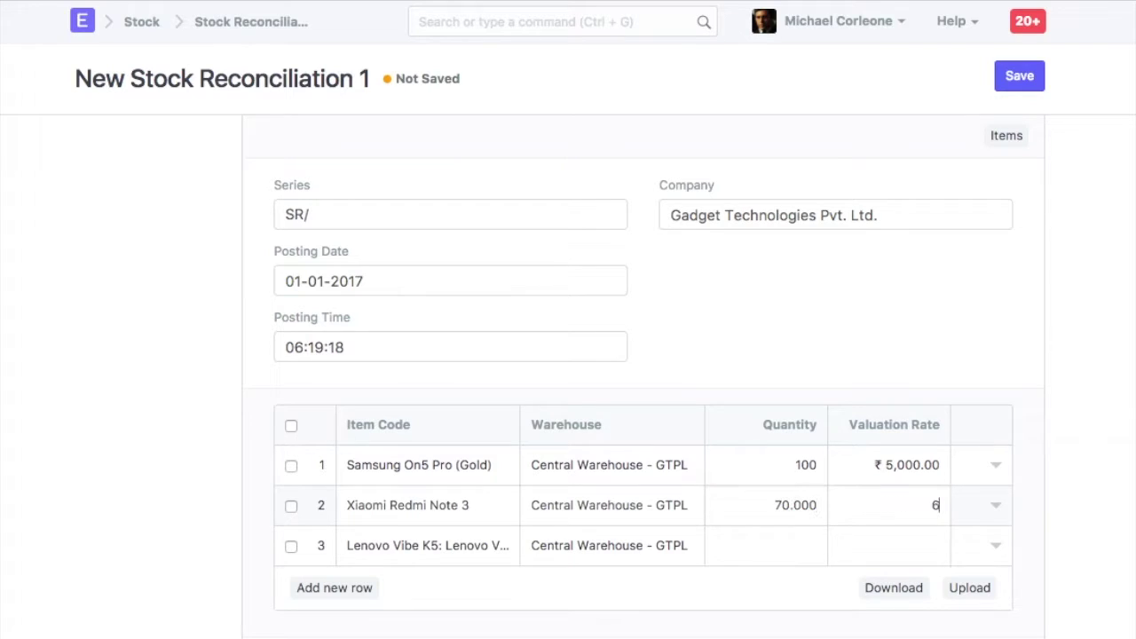
type(",500")
- Enter an opening quantity of 50 and a valuation rate of 5,600 for Lenovo Vibe K5
left_click(781, 545)
type("50")
key("Tab")
type("56")
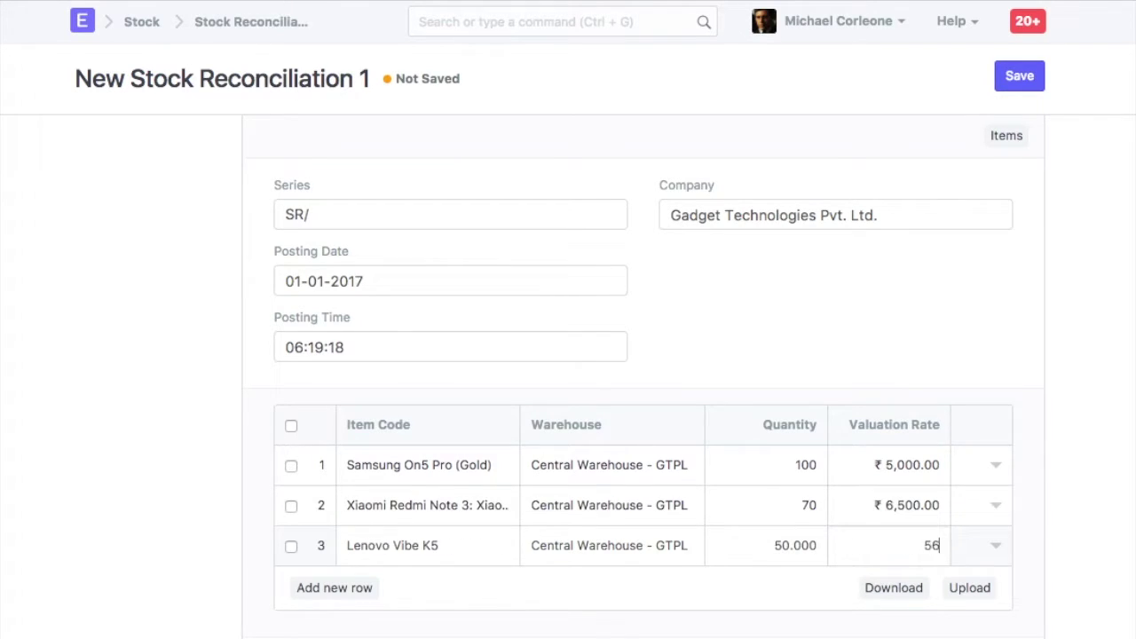
key("Tab")
- Set the reconciliation's difference account to Temporary Opening - GTPL
scroll(568, 399, "down", 1)
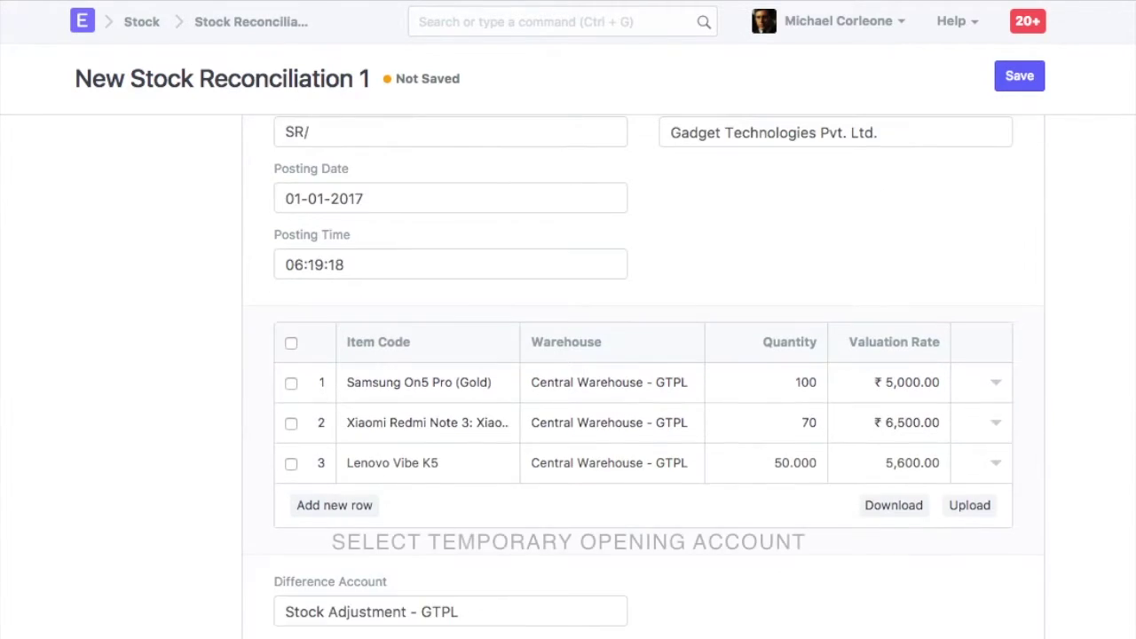
triple_click(507, 616)
type("tem")
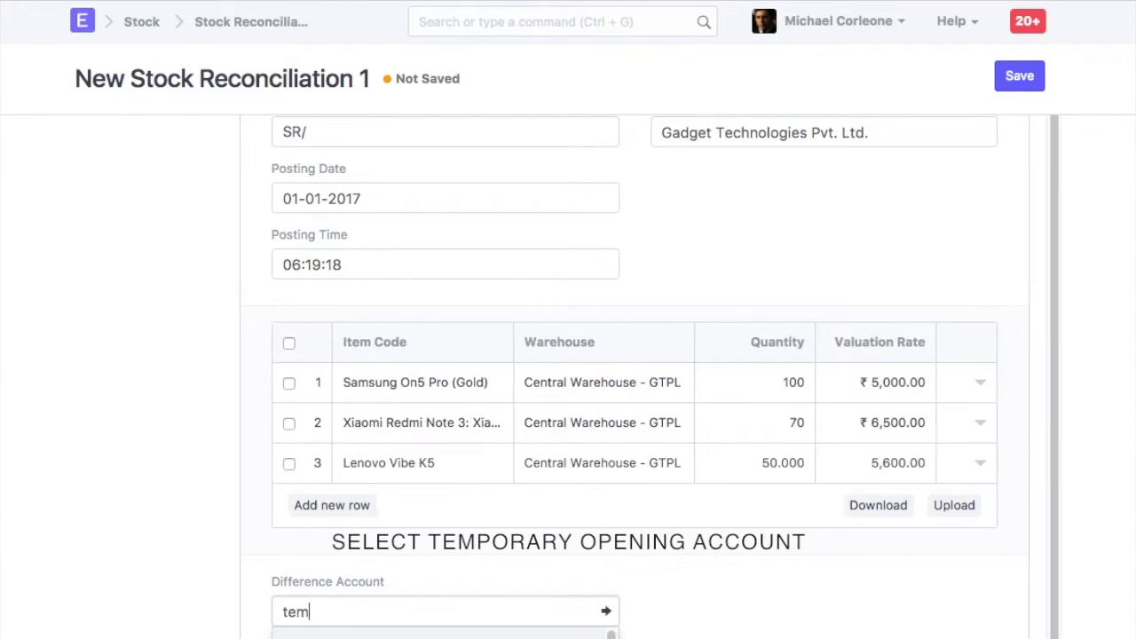
key("Return")
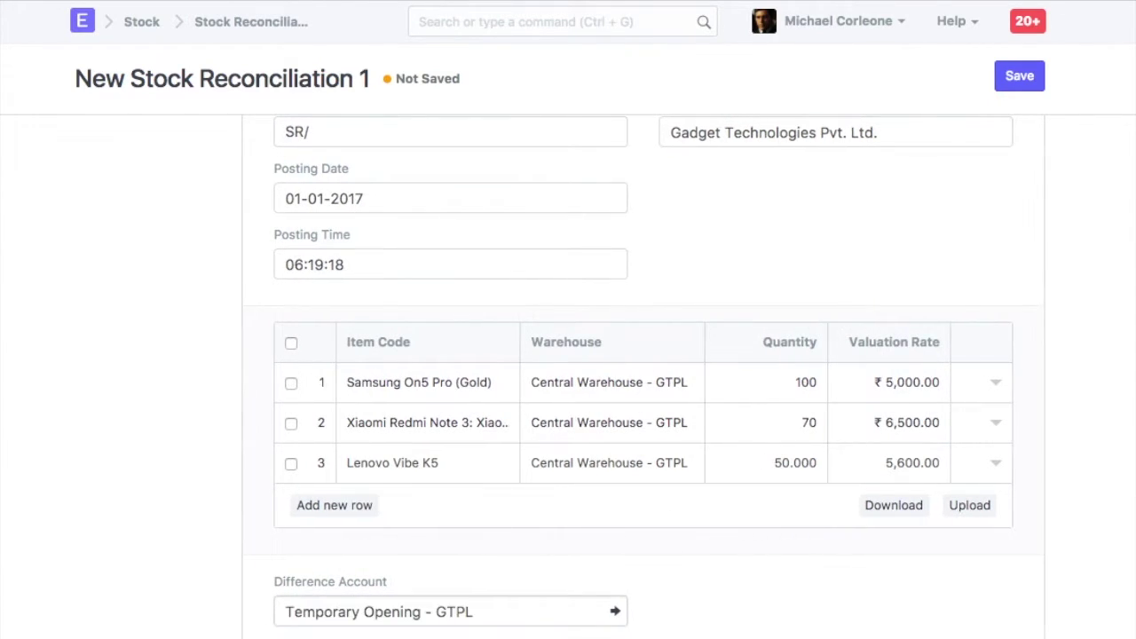
- Save and submit the stock reconciliation
scroll(612, 488, "up", 1)
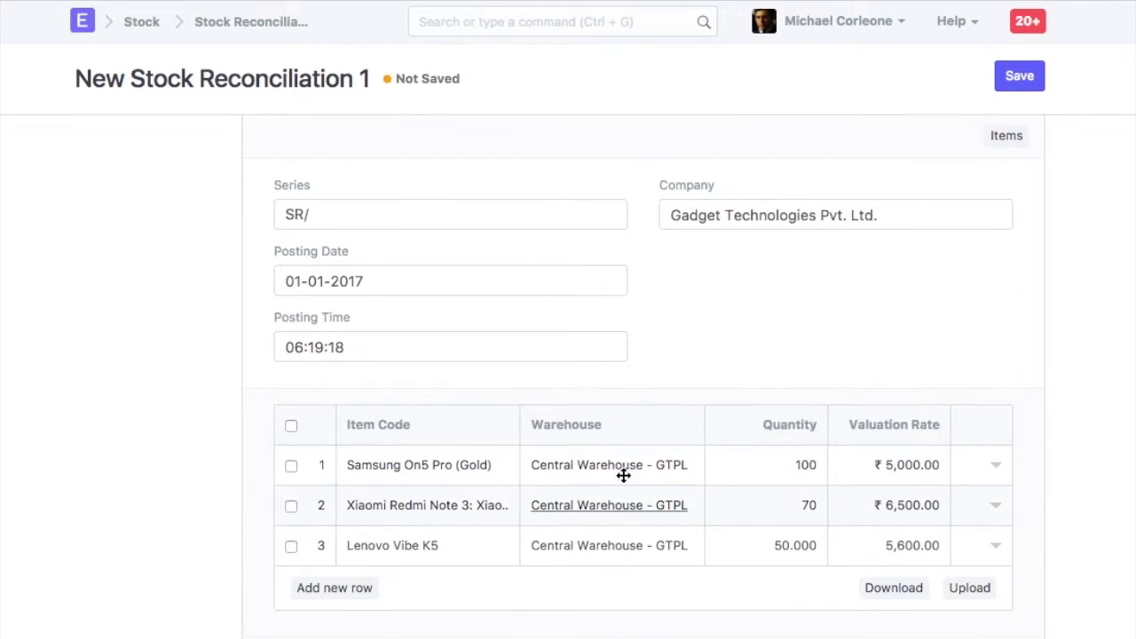
left_click(1015, 76)
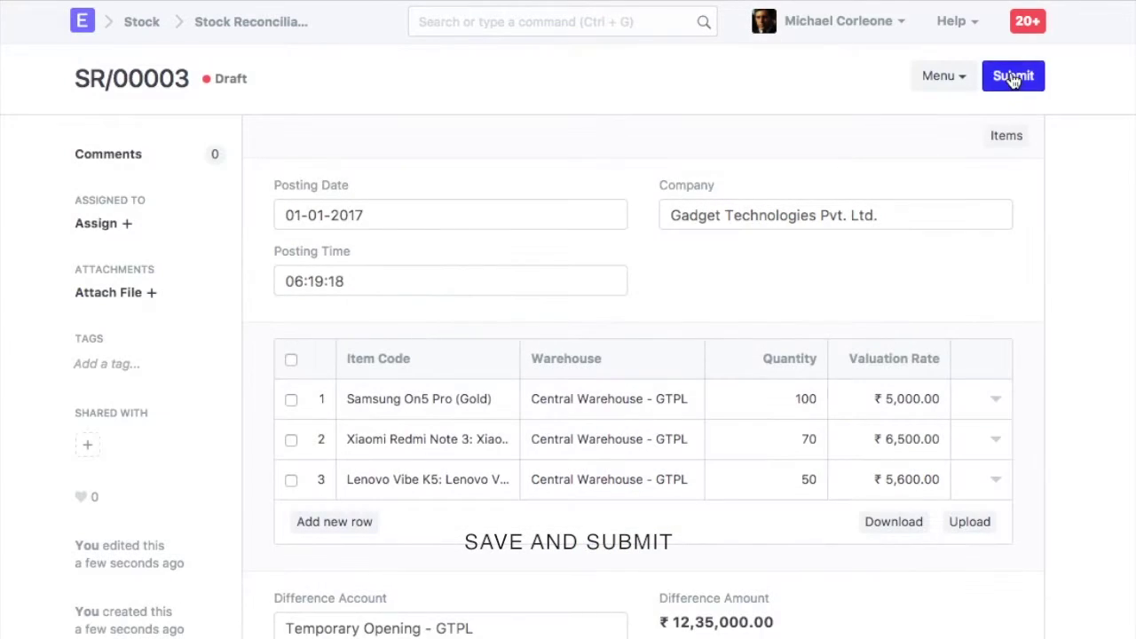
left_click(1013, 75)
left_click(824, 60)
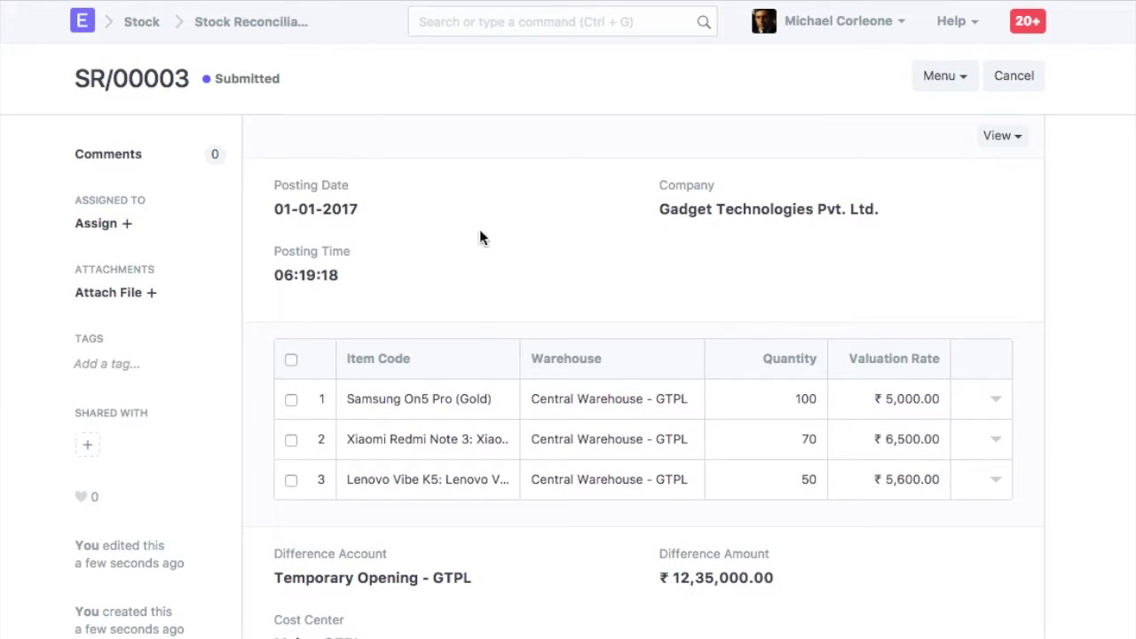
- View the Stock Ledger for the submitted reconciliation and review its balance quantities and valuation rates
left_click(1002, 142)
left_click(892, 185)
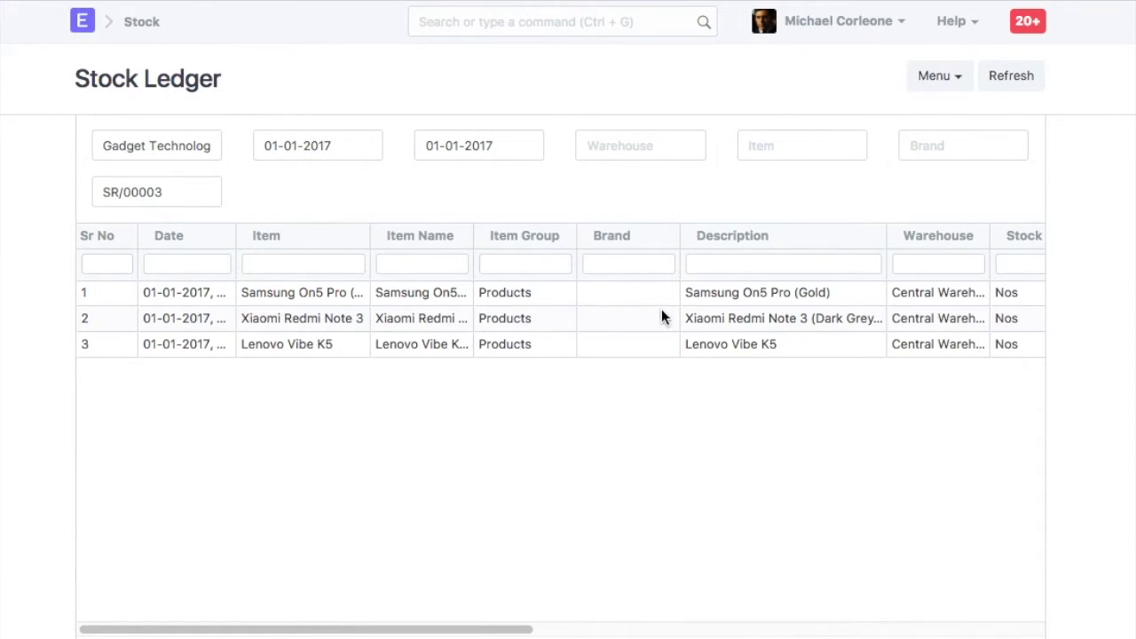
scroll(928, 304, "right", 10)
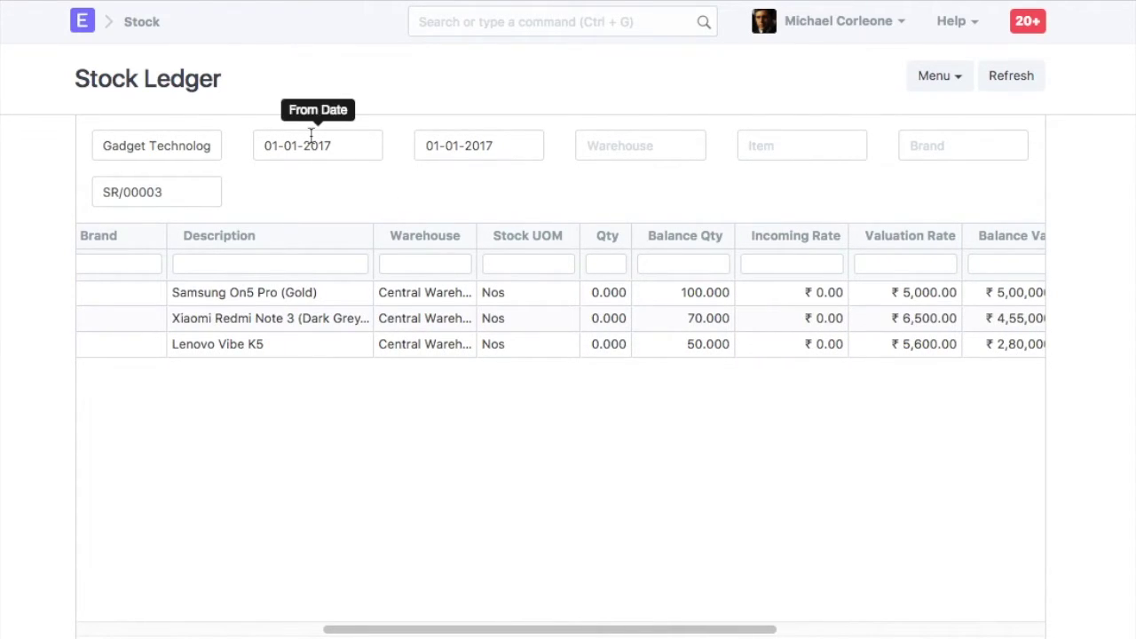
scroll(344, 201, "left", 5)
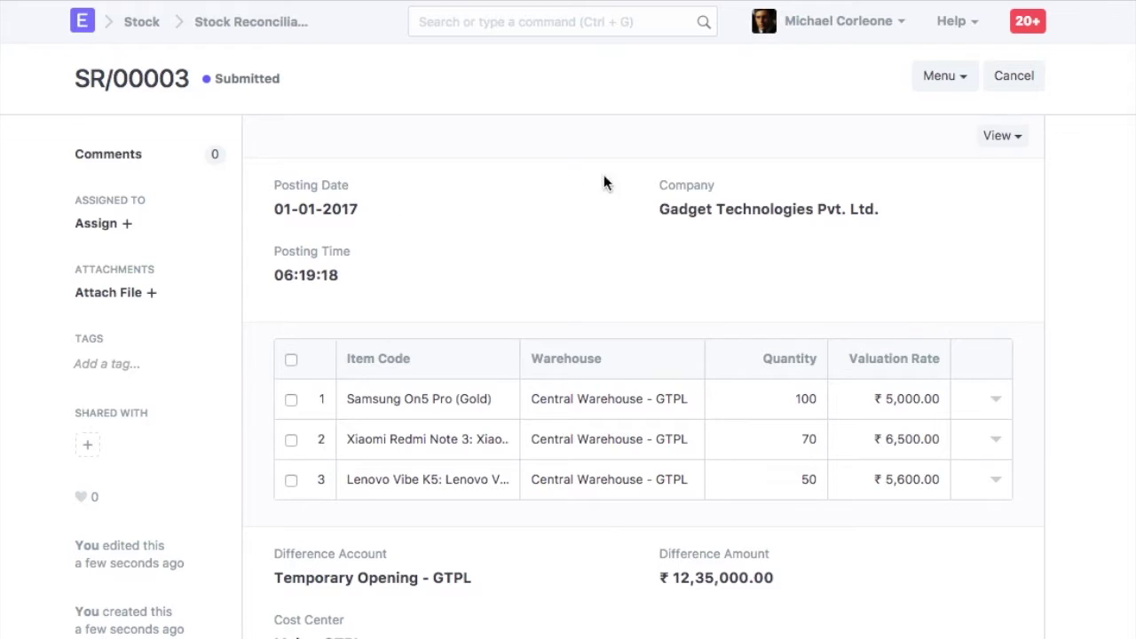
- View the reconciliation's Accounting Ledger and examine the debit and credit entries of the warehouse and opening accounts
left_click(1001, 138)
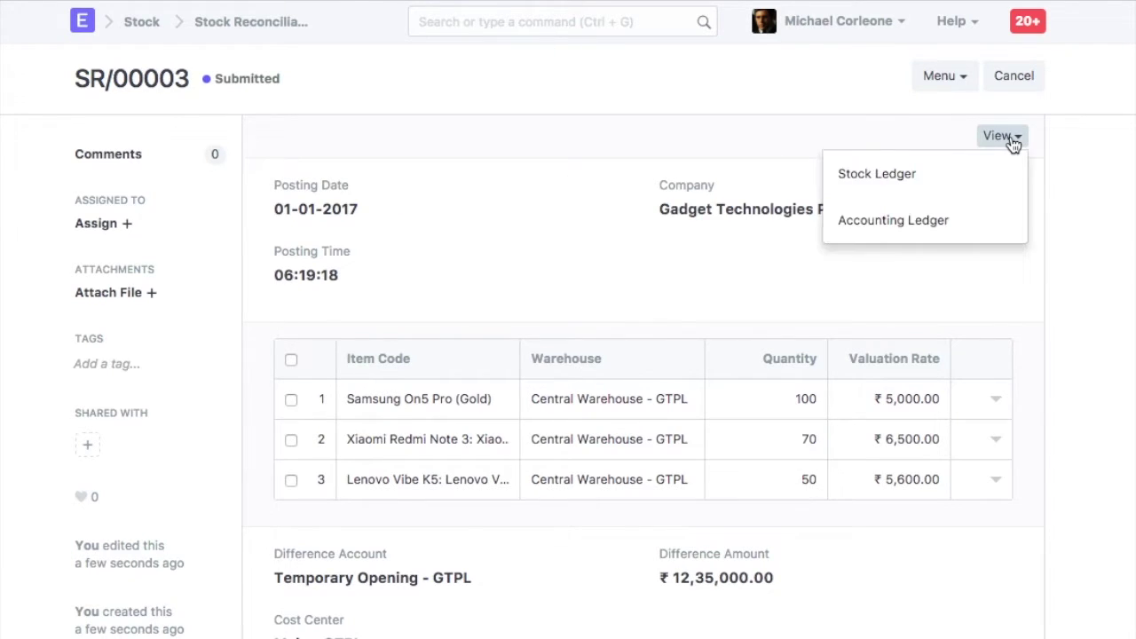
left_click(918, 229)
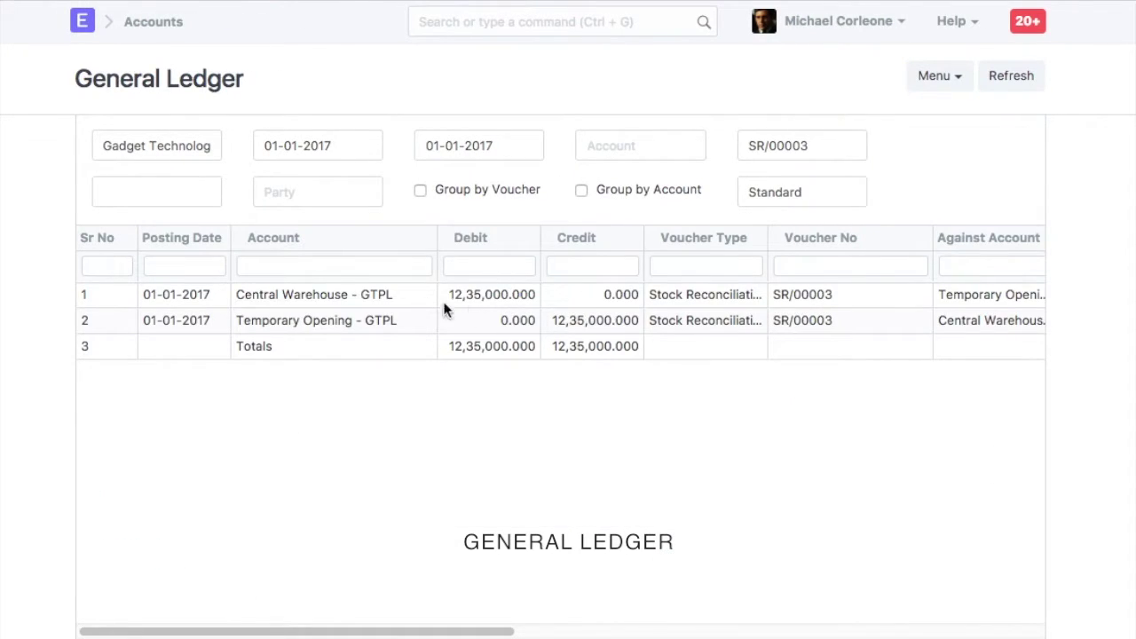
scroll(526, 397, "left", 5)
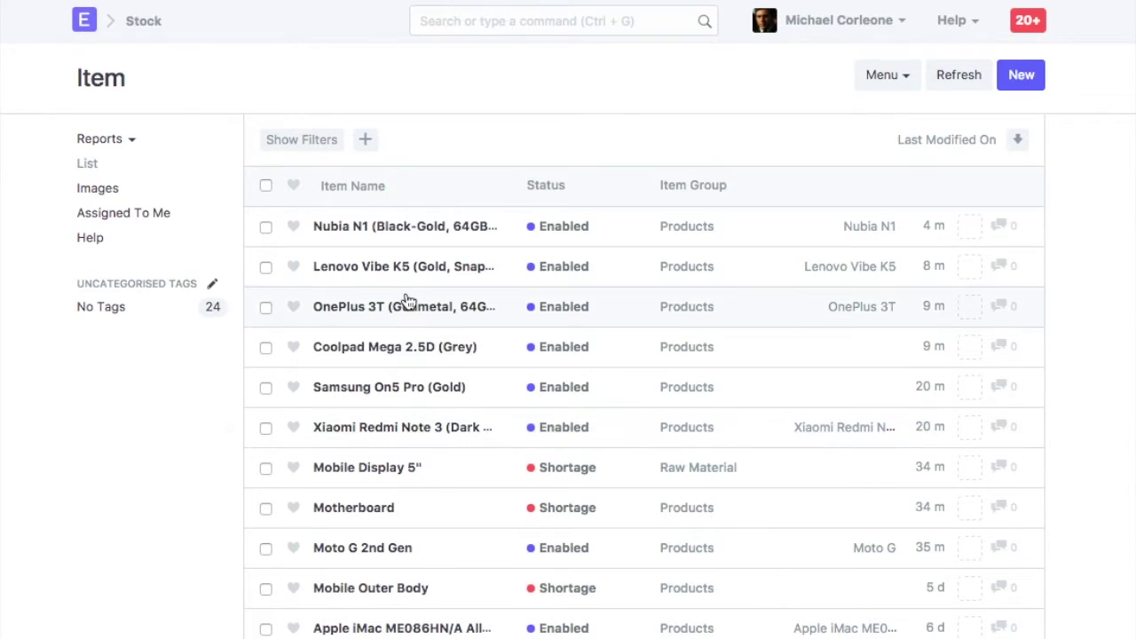
- Enable Has Batch No in the inventory settings of the OnePlus 3T (Gunmetal, 64GB) item and save it
left_click(414, 308)
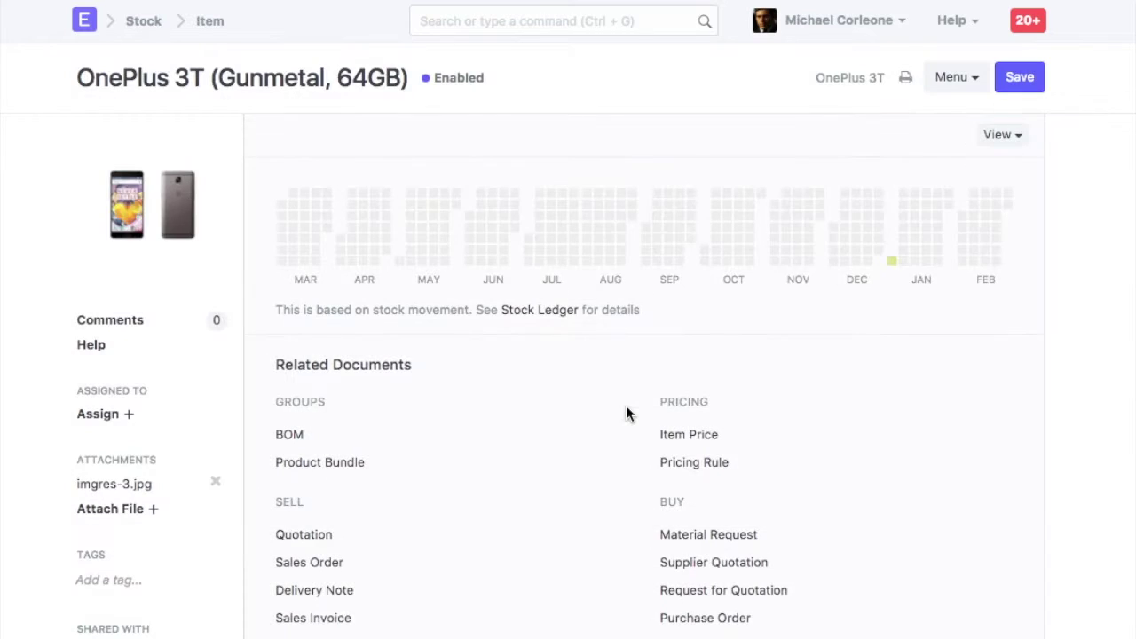
scroll(626, 413, "down", 8)
scroll(625, 413, "down", 5)
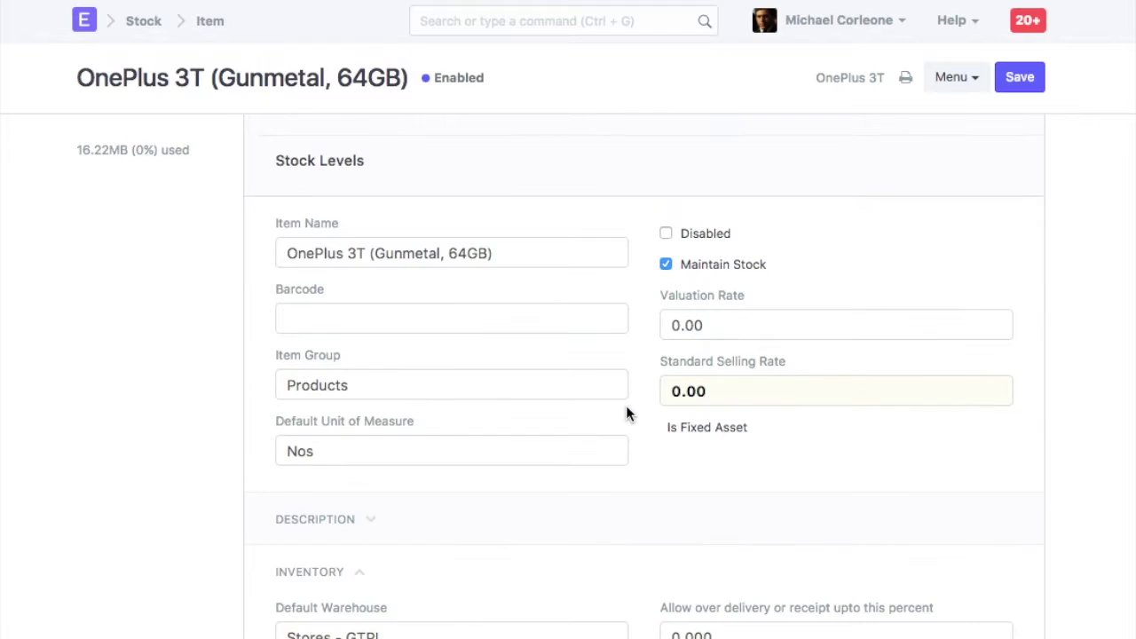
scroll(626, 413, "down", 5)
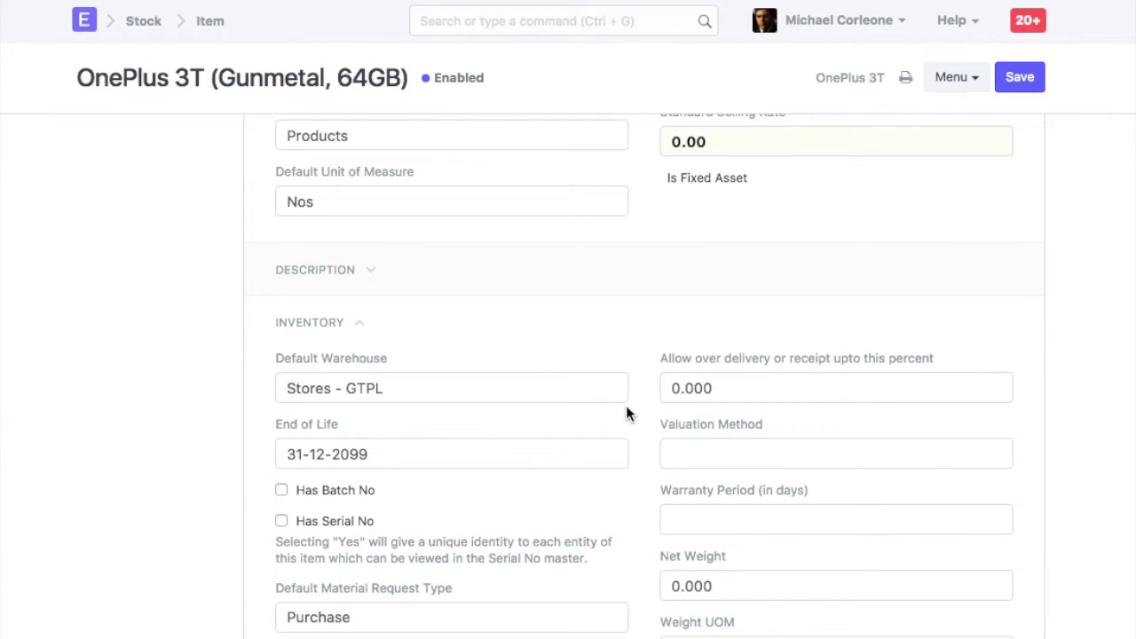
left_click(354, 502)
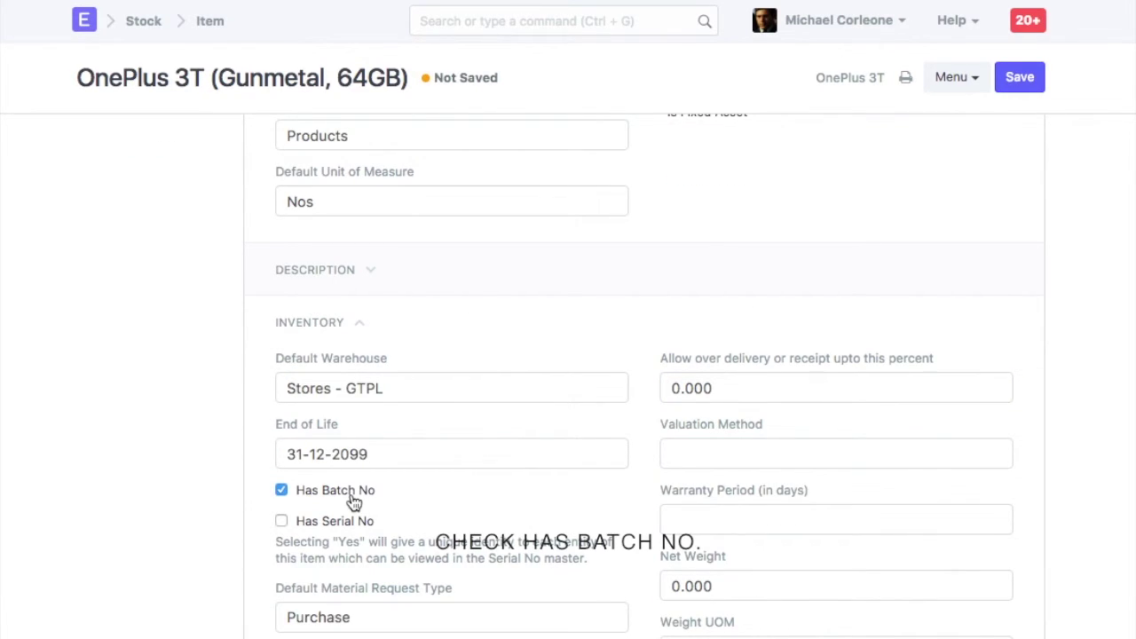
left_click(1013, 81)
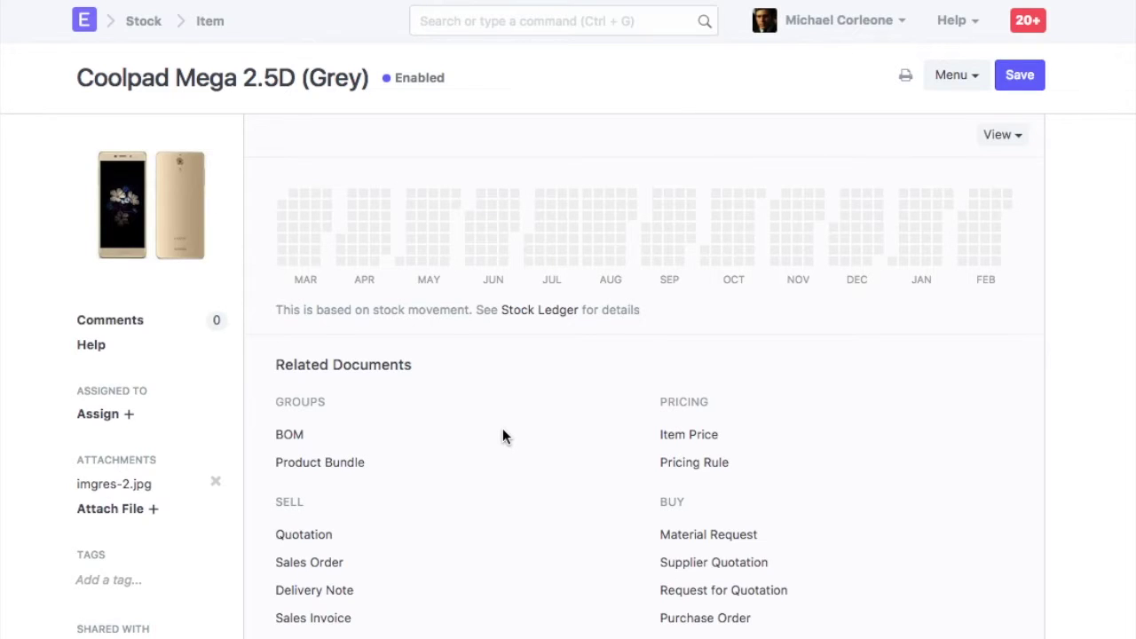
- Enable Has Serial No for the Coolpad Mega 2.5D (Grey) item with serial number series CM.####, and save it
scroll(502, 434, "down", 10)
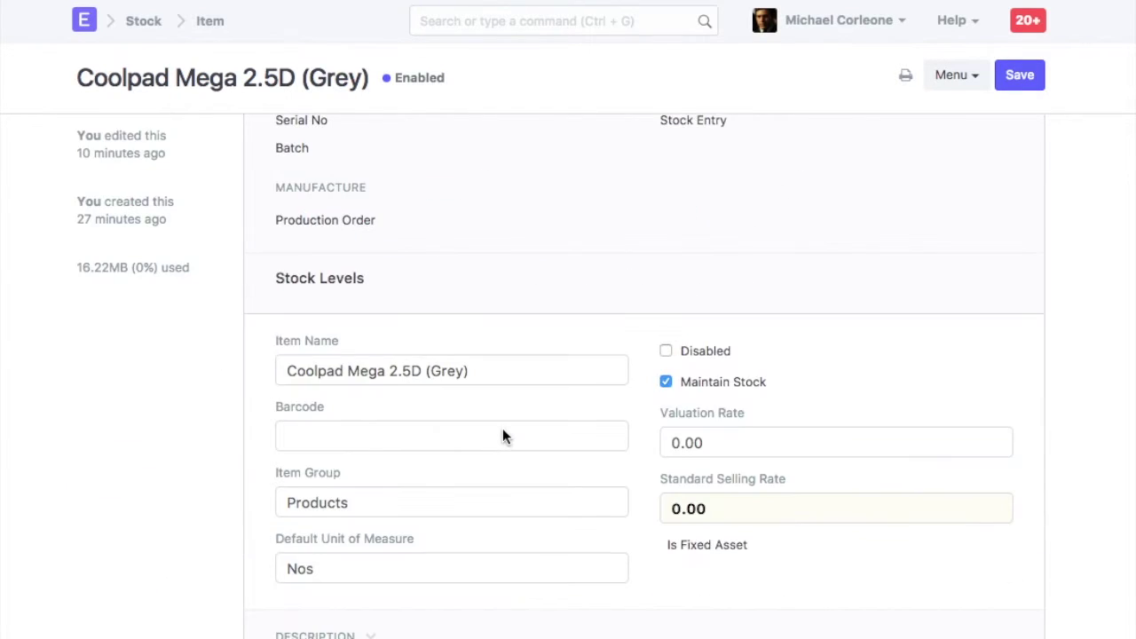
scroll(502, 436, "down", 3)
left_click(333, 557)
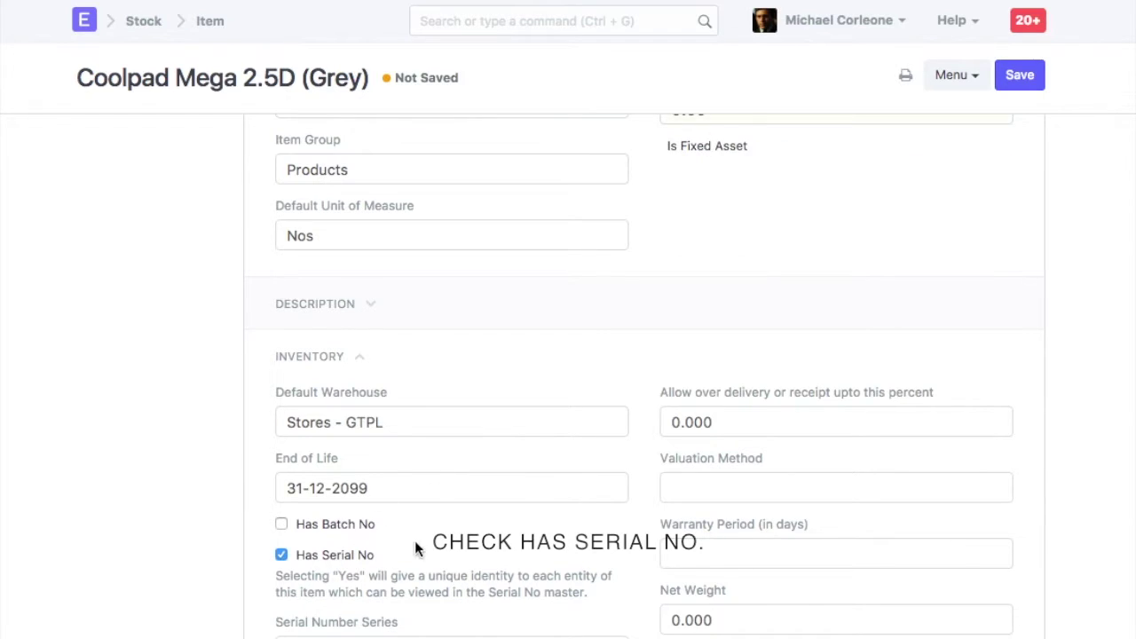
scroll(451, 527, "down", 3)
left_click(377, 424)
type("C")
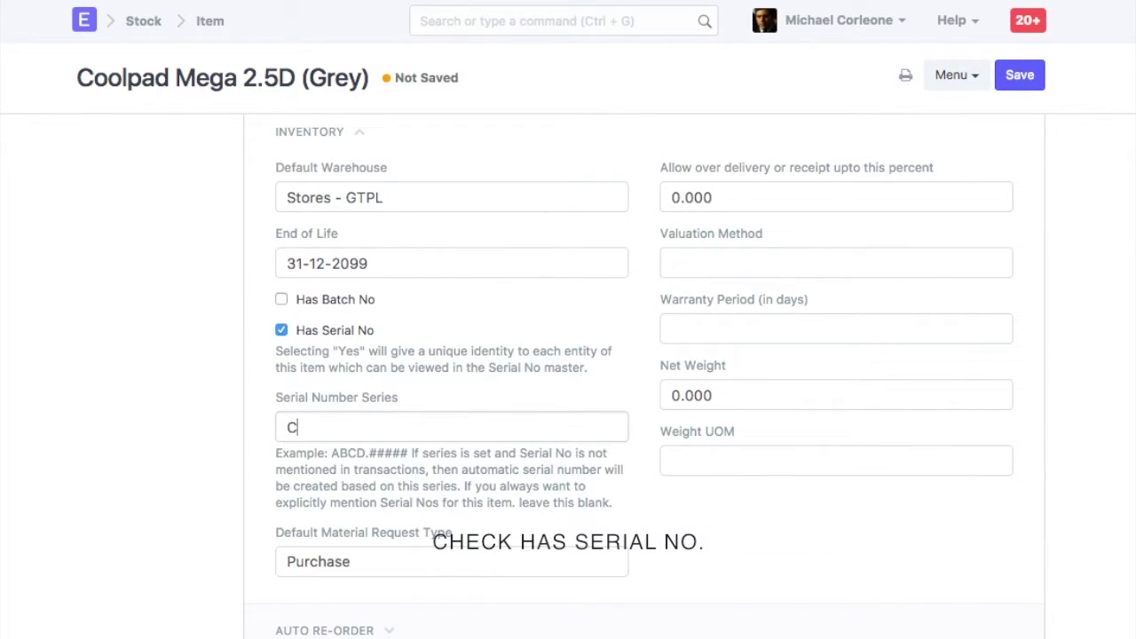
type("M.####")
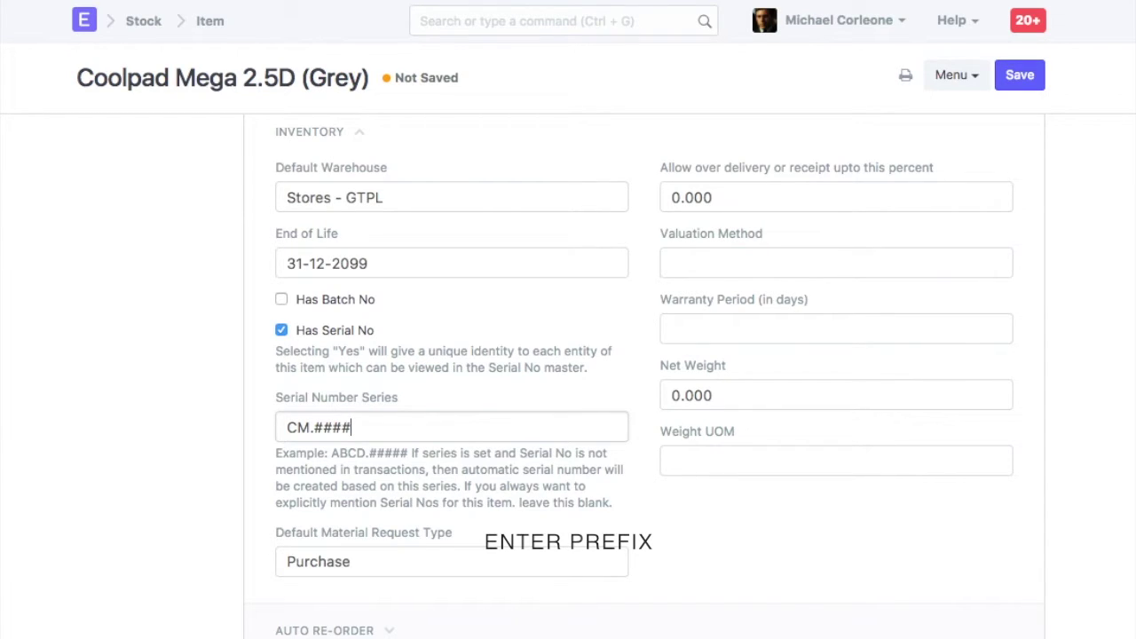
left_click(1033, 86)
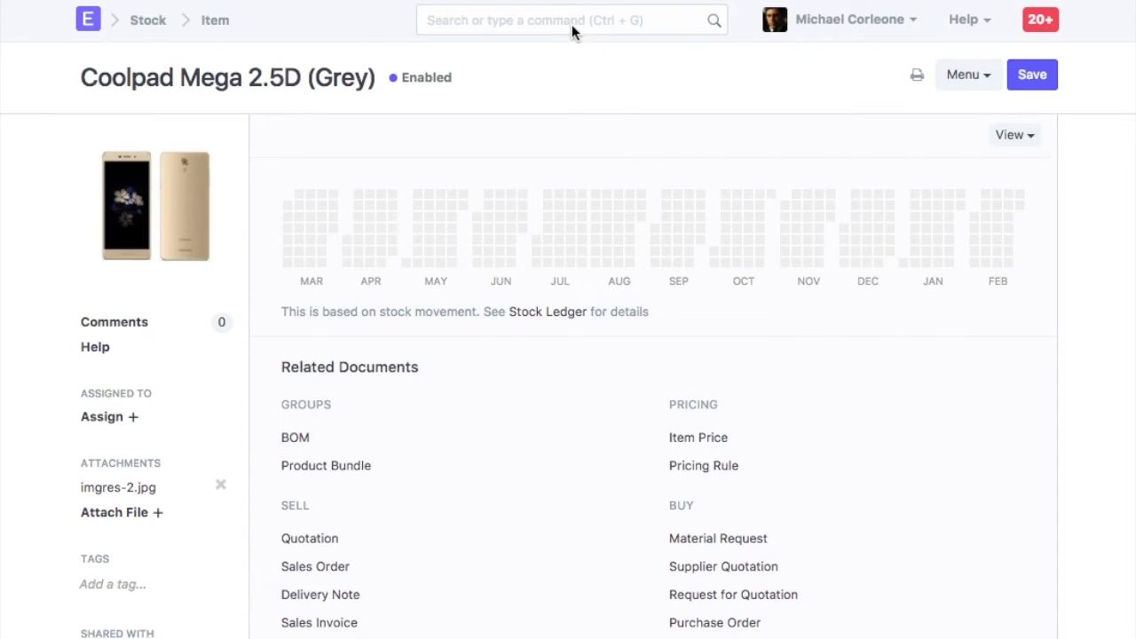
- Create a new batch with batch ID ONEP0001 for the item OnePlus 3T
left_click(571, 27)
type("new bat")
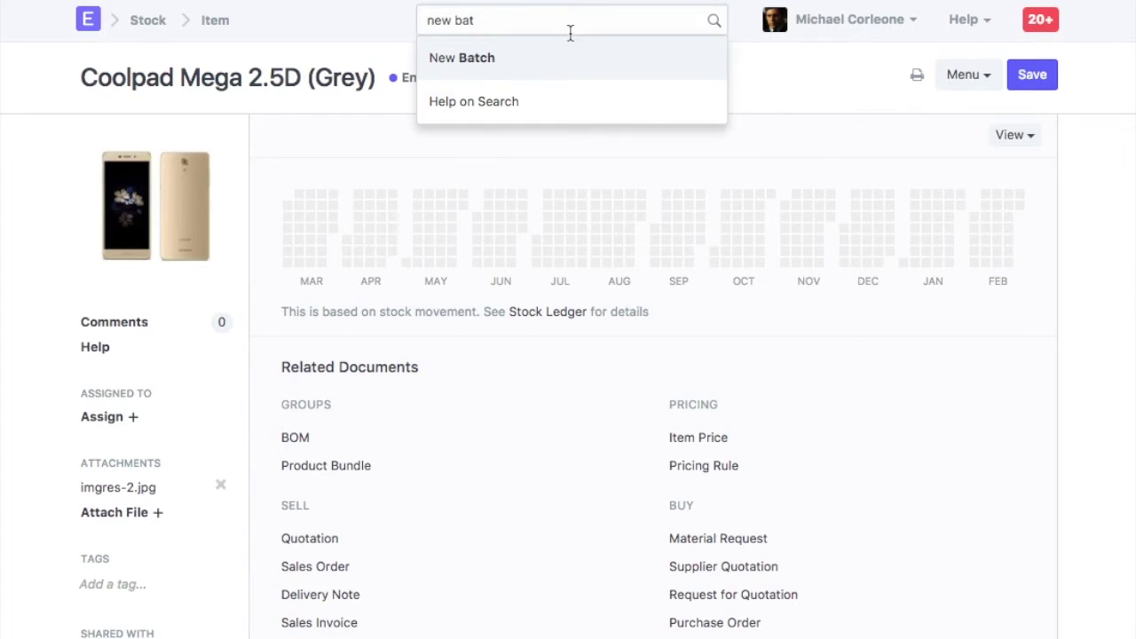
left_click(525, 61)
type("ONEP0")
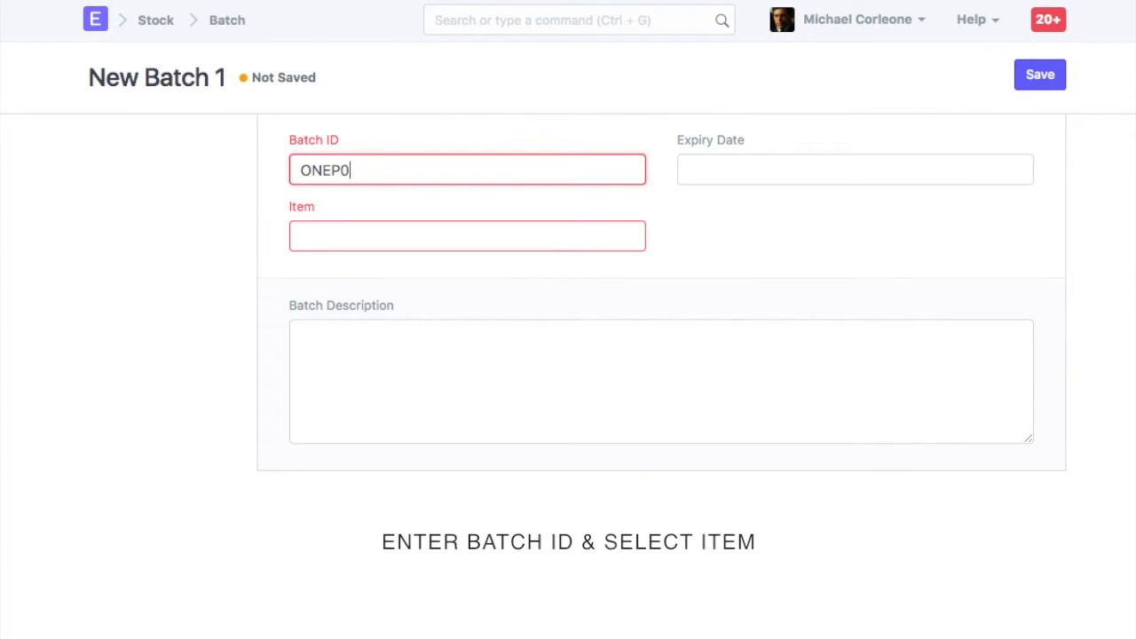
type("001")
key("Tab")
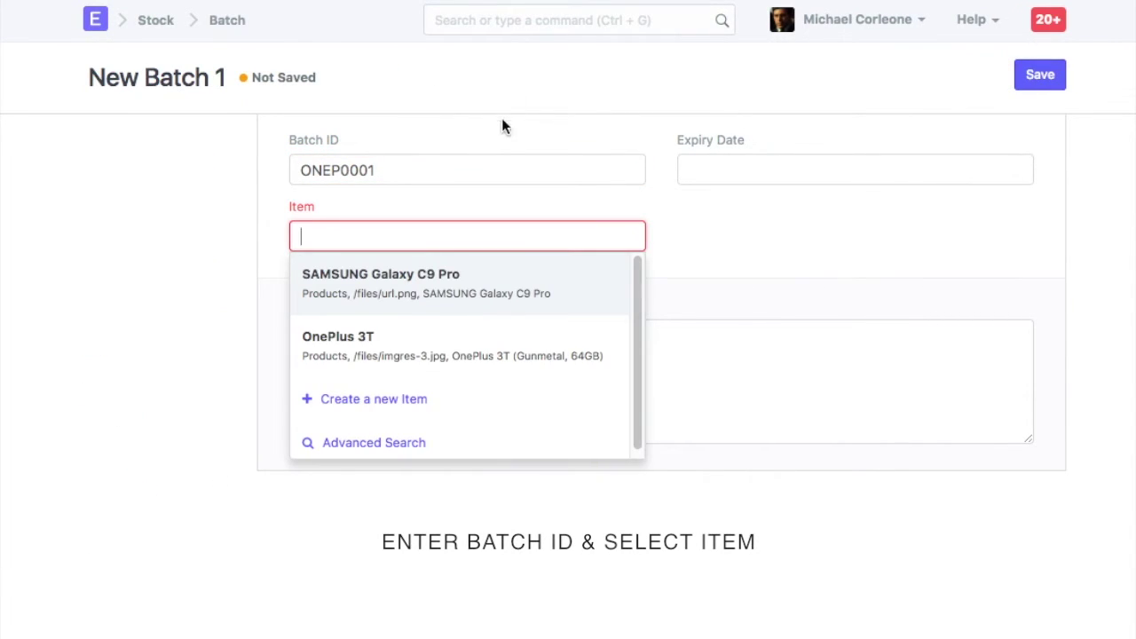
left_click(435, 344)
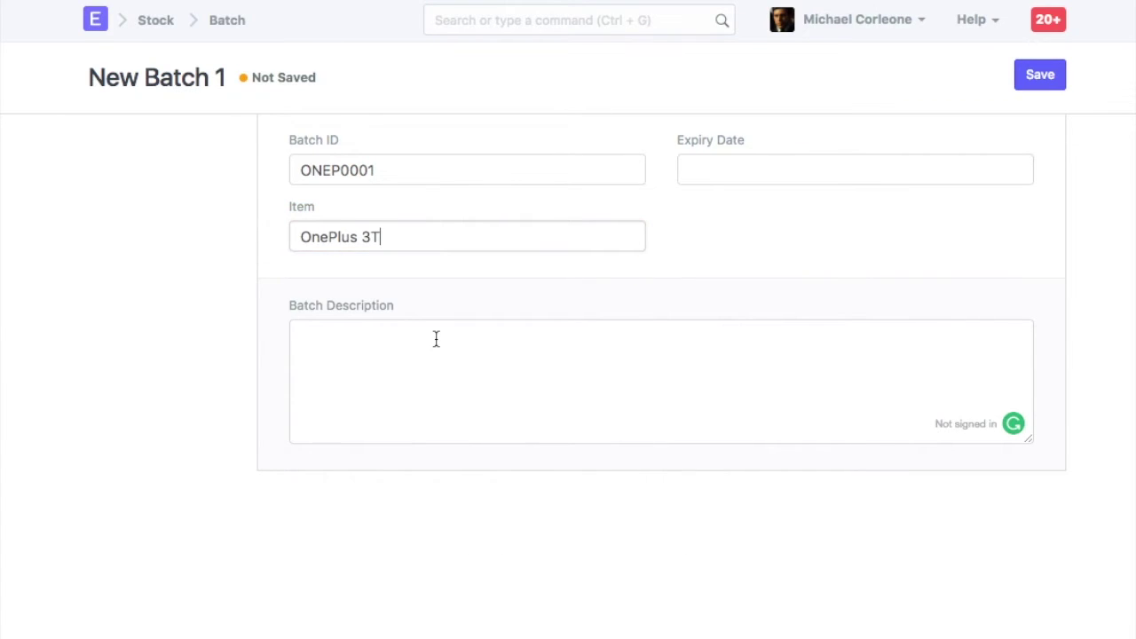
- Set the batch's expiry date to 30-06-2017 and save the batch
left_click(706, 170)
left_click(909, 204)
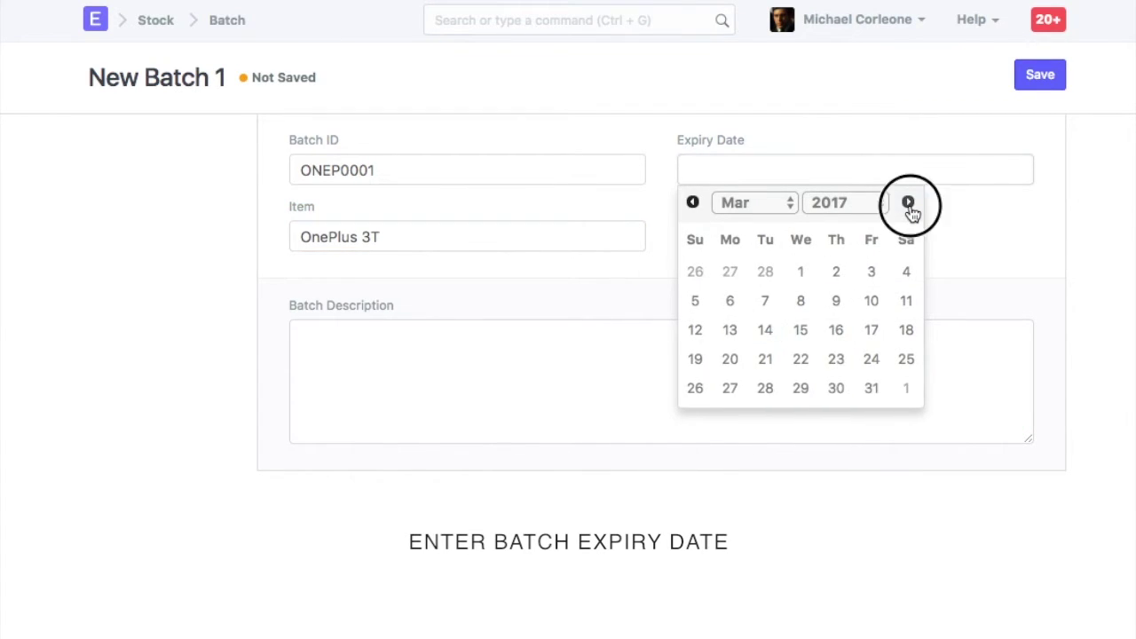
left_click(908, 204)
left_click(909, 204)
left_click(908, 204)
left_click(871, 388)
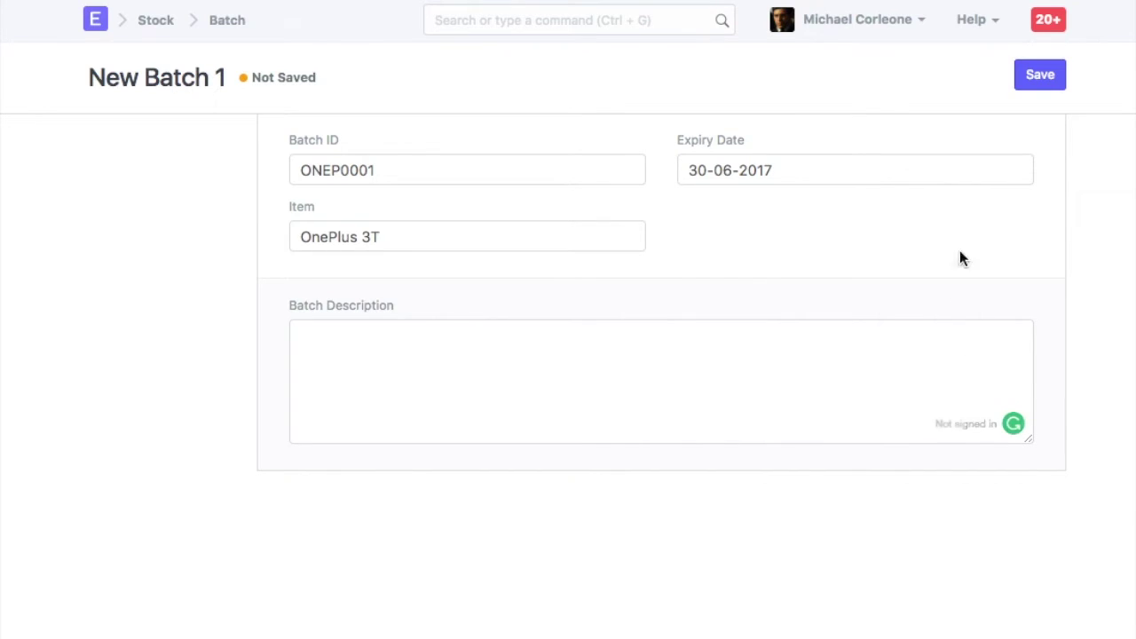
left_click(1029, 73)
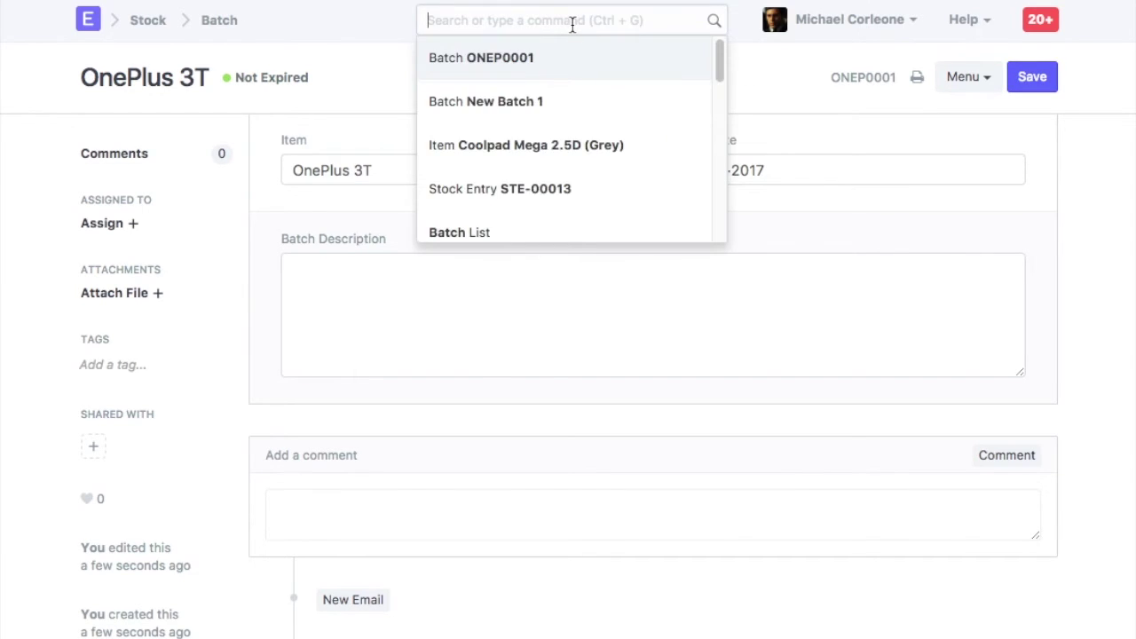
- Start a new stock entry with purpose Material Receipt and posting date 01-01-2017
type("new stoc")
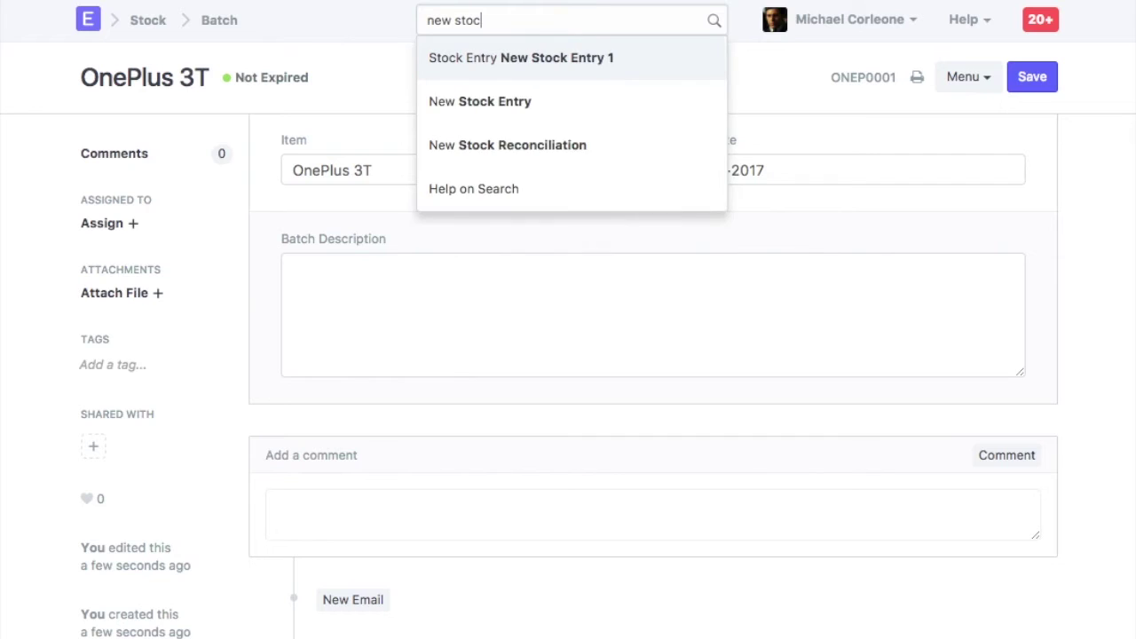
left_click(522, 107)
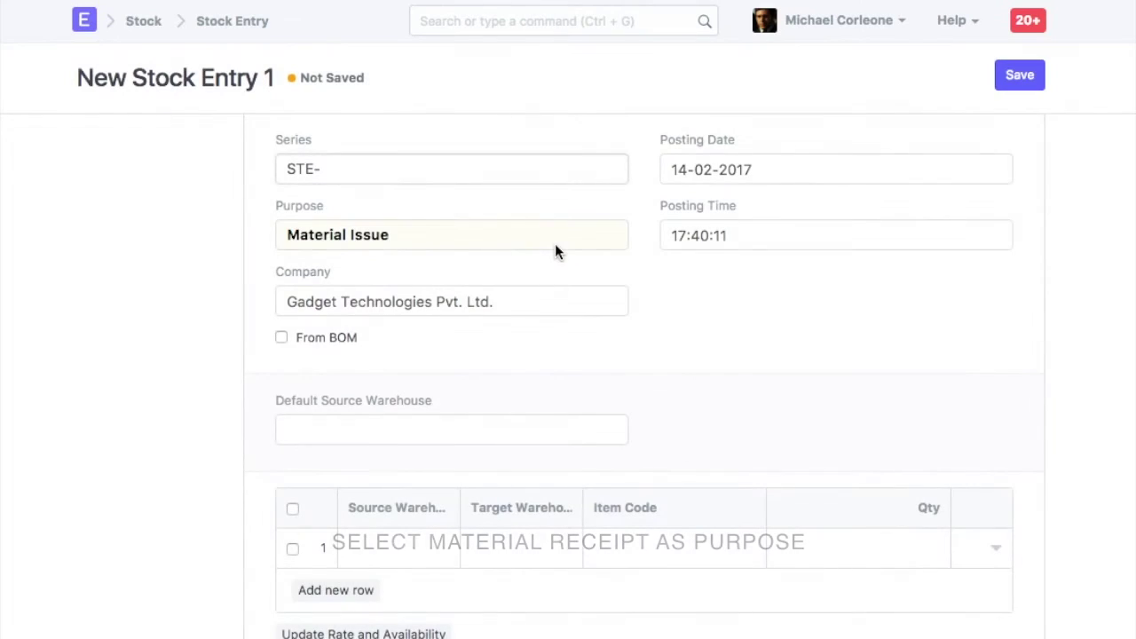
left_click(391, 238)
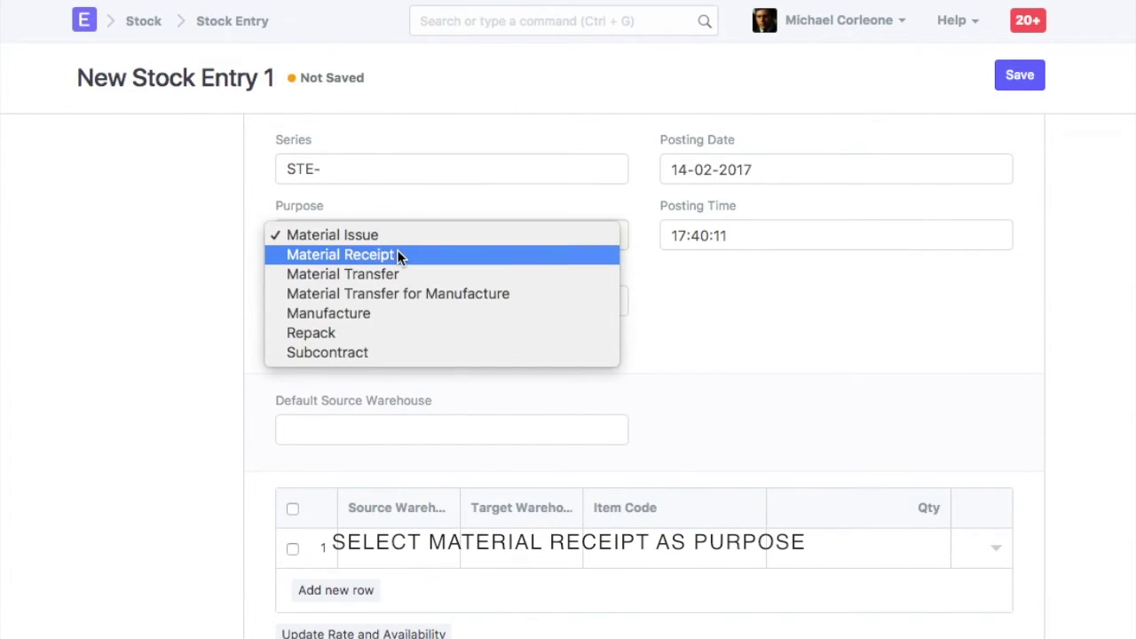
left_click(397, 254)
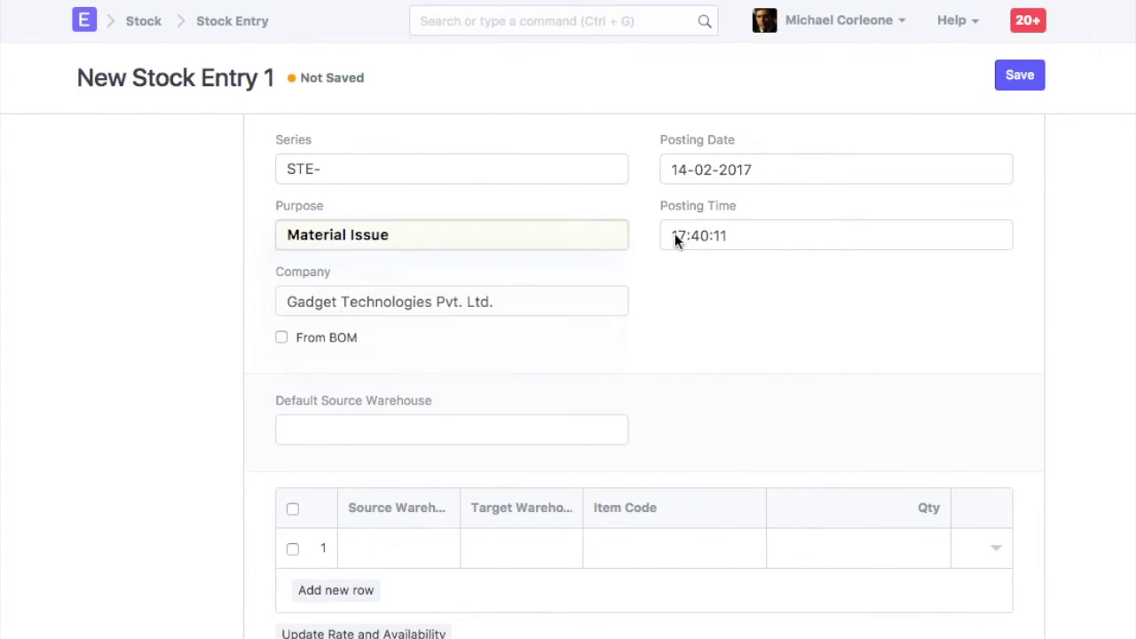
left_click(786, 171)
left_click(675, 203)
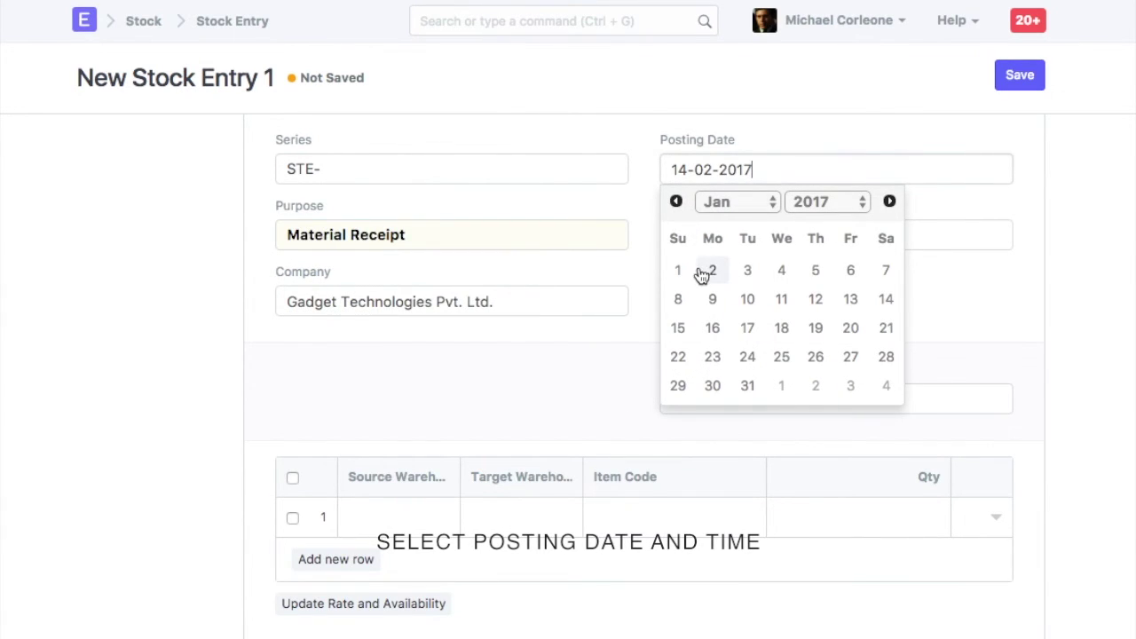
left_click(678, 270)
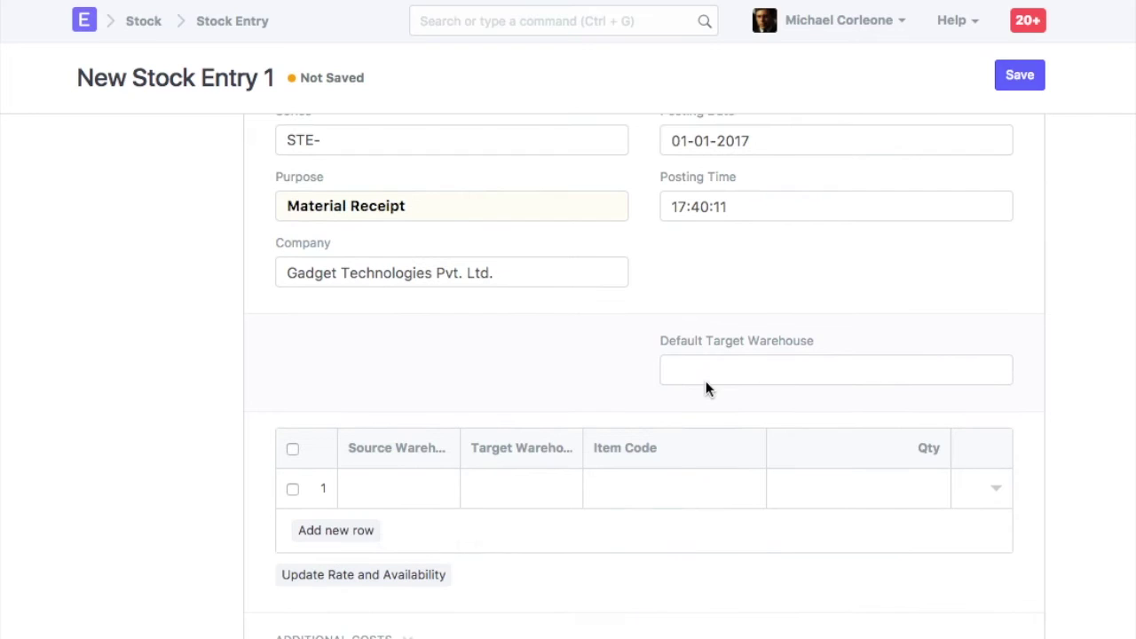
- Set the default target warehouse to Stores - GTPL and choose OnePlus 3T as the first row's item
left_click(706, 372)
type("sto")
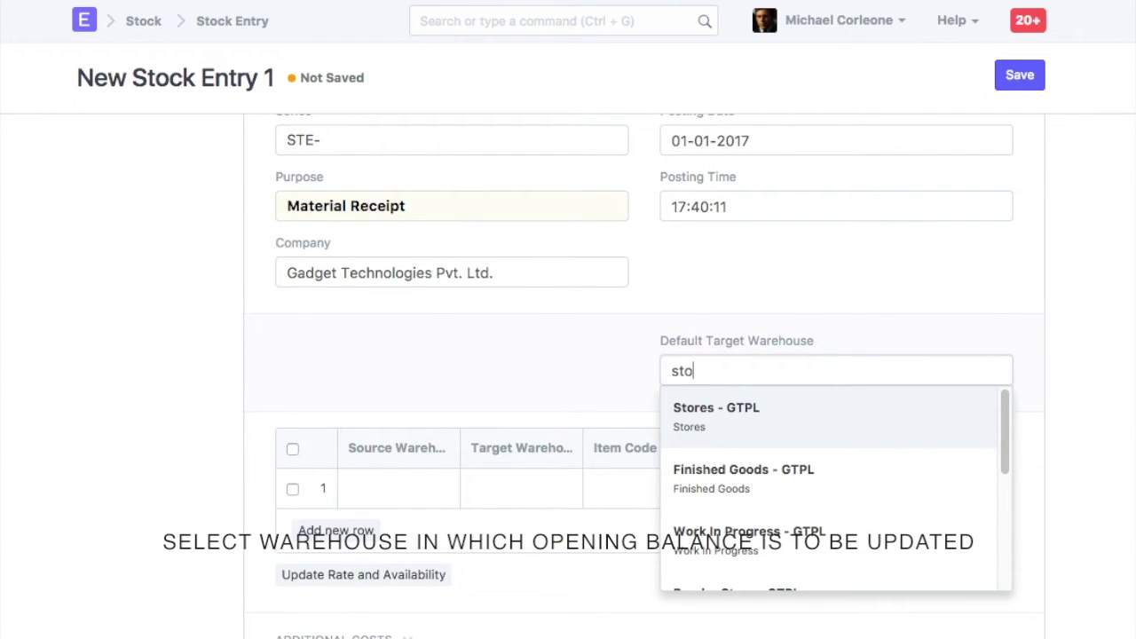
left_click(713, 408)
scroll(714, 415, "down", 2)
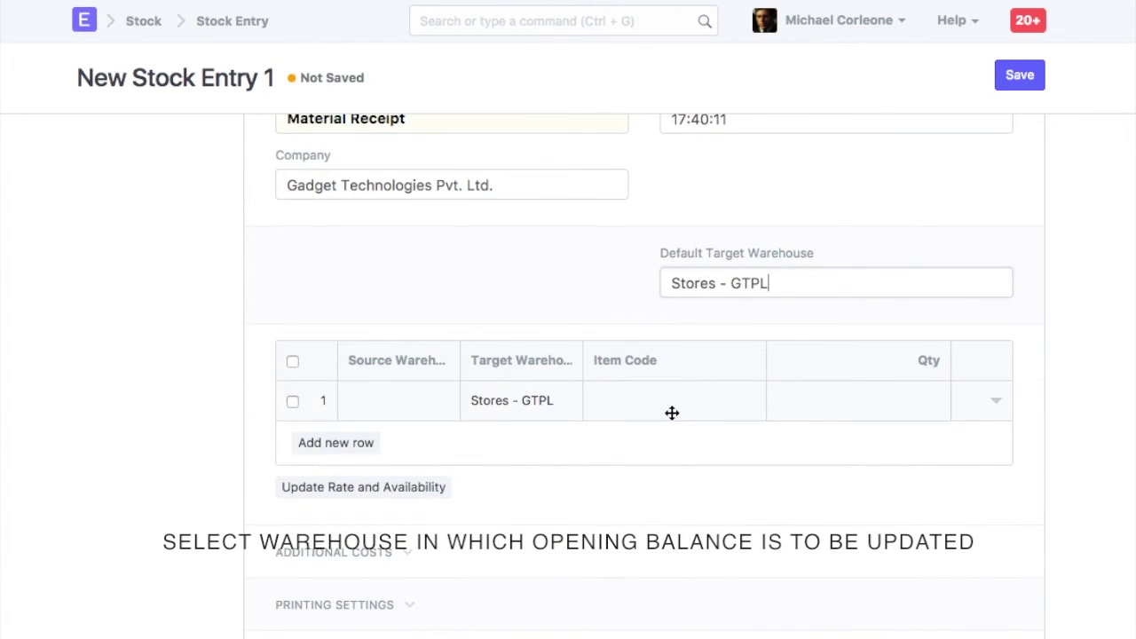
left_click(692, 411)
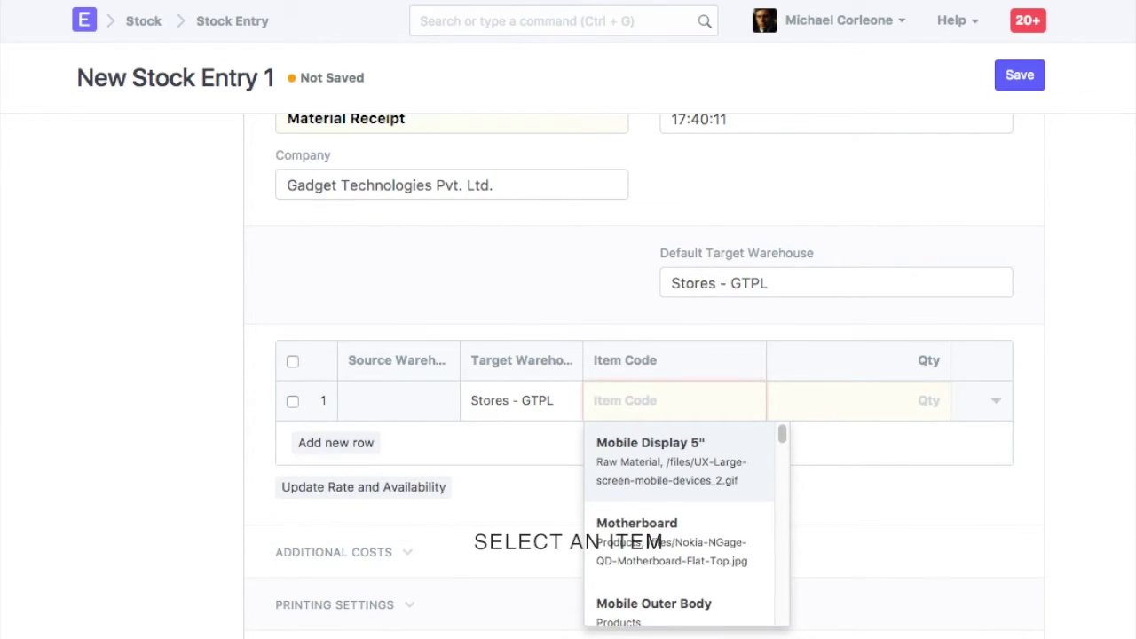
type("3t")
left_click(692, 470)
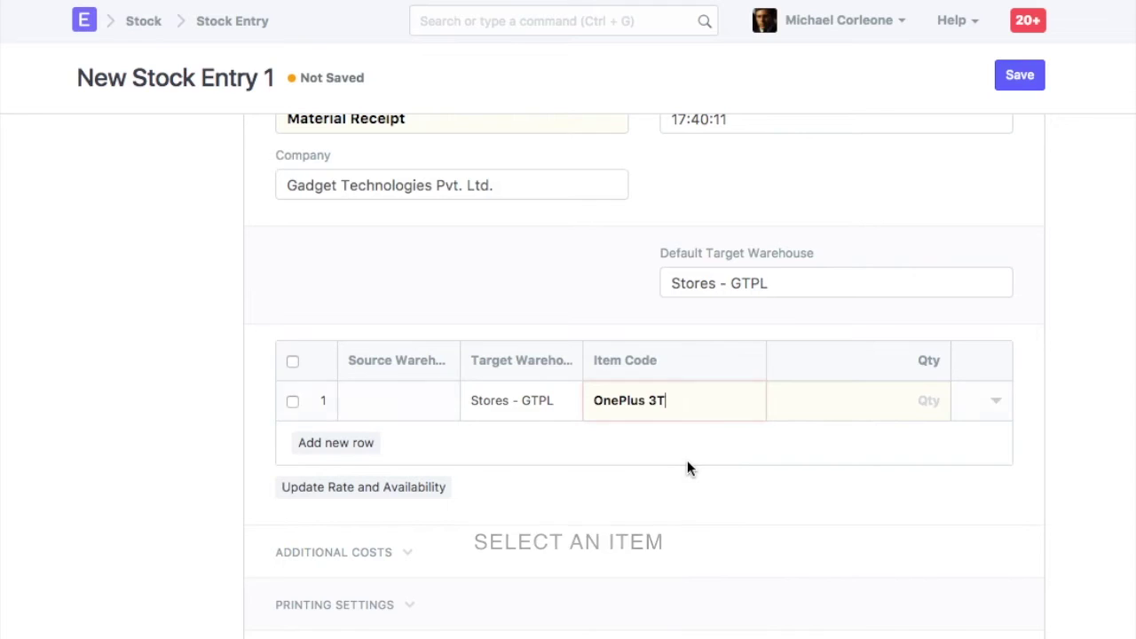
- Set the OnePlus 3T row's quantity to 10 and its basic rate to 11,000
left_click(997, 404)
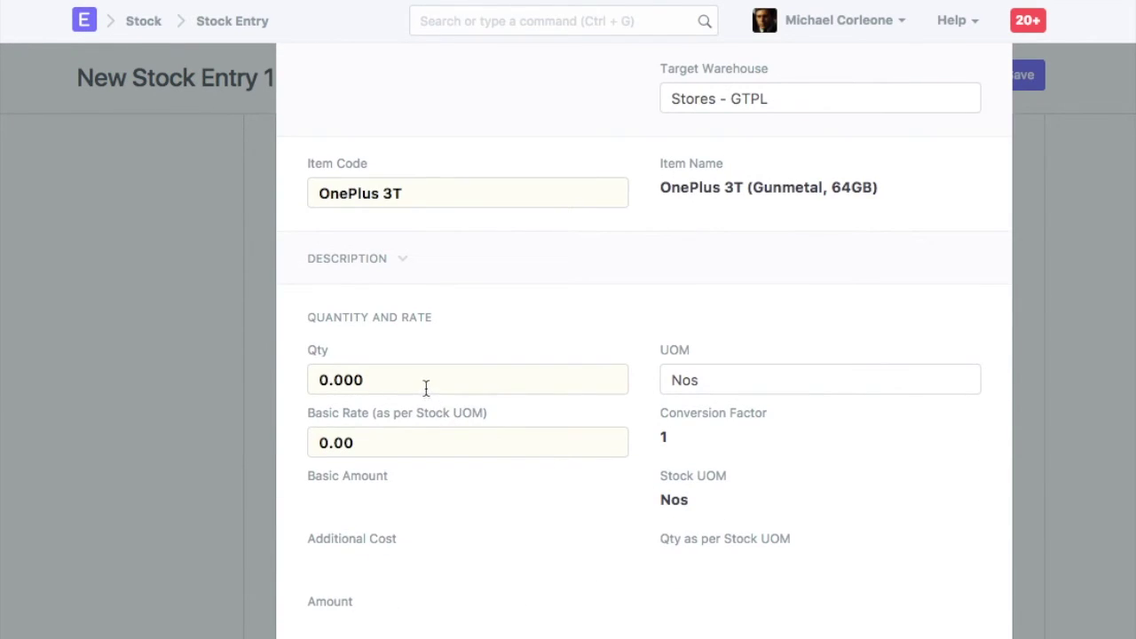
double_click(414, 374)
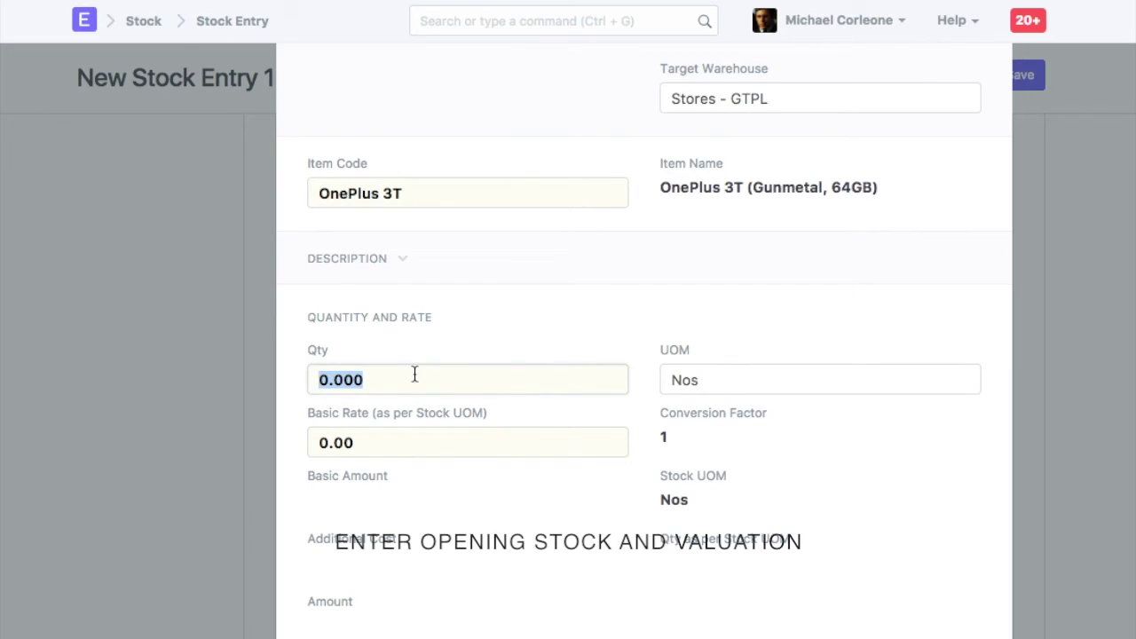
type("10")
scroll(459, 477, "down", 2)
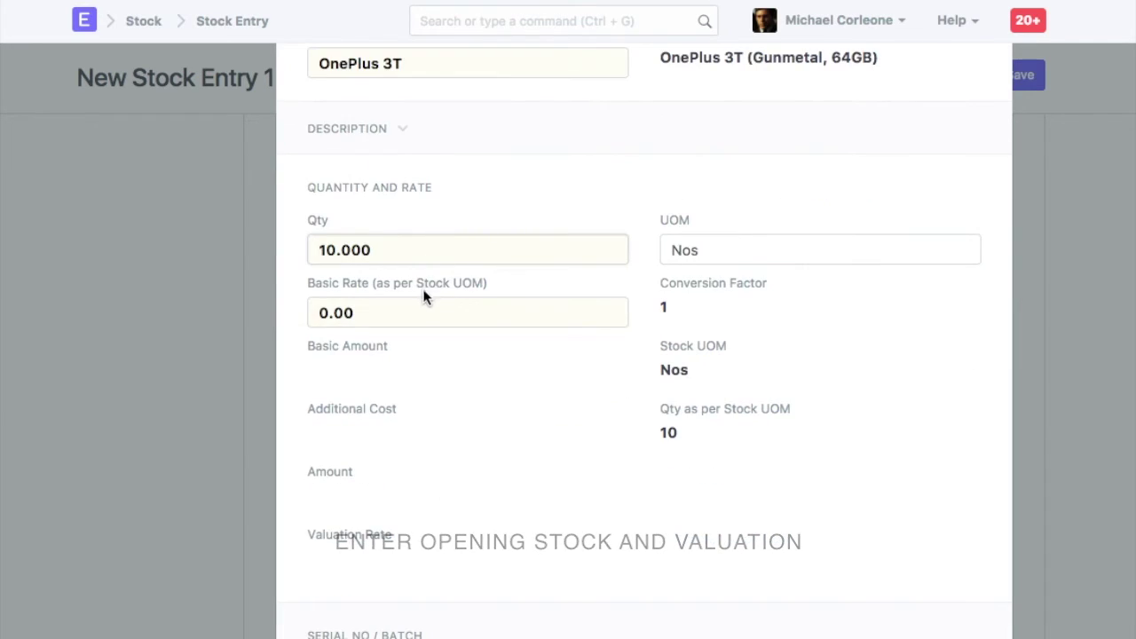
double_click(393, 308)
type("11000")
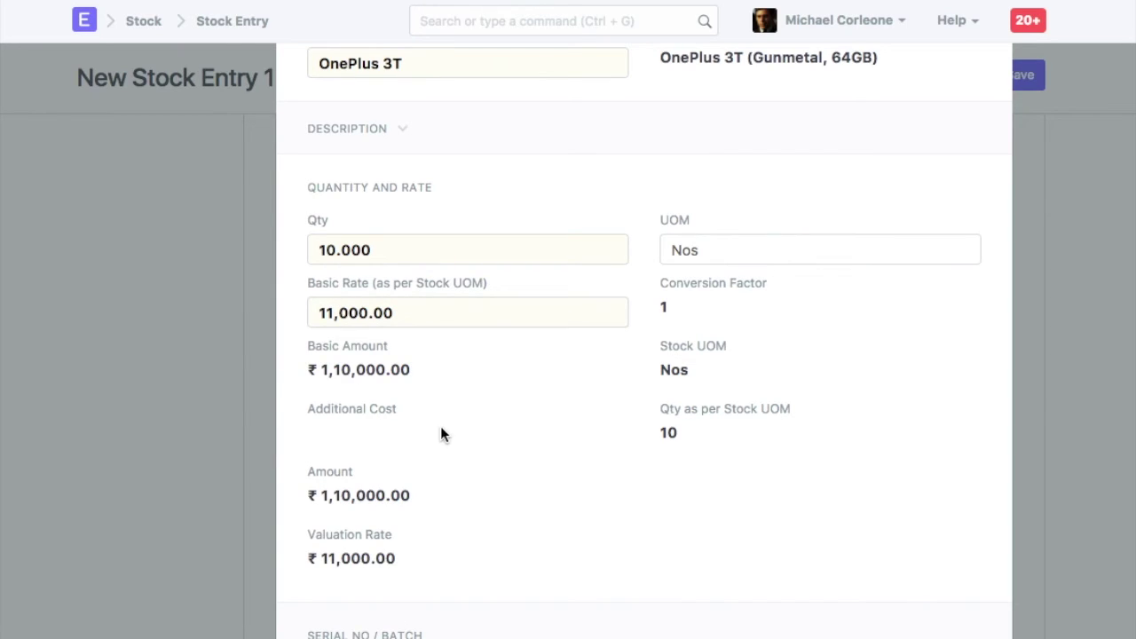
- Assign batch ONEP0001 to the OnePlus 3T row
scroll(592, 480, "down", 3)
left_click(726, 527)
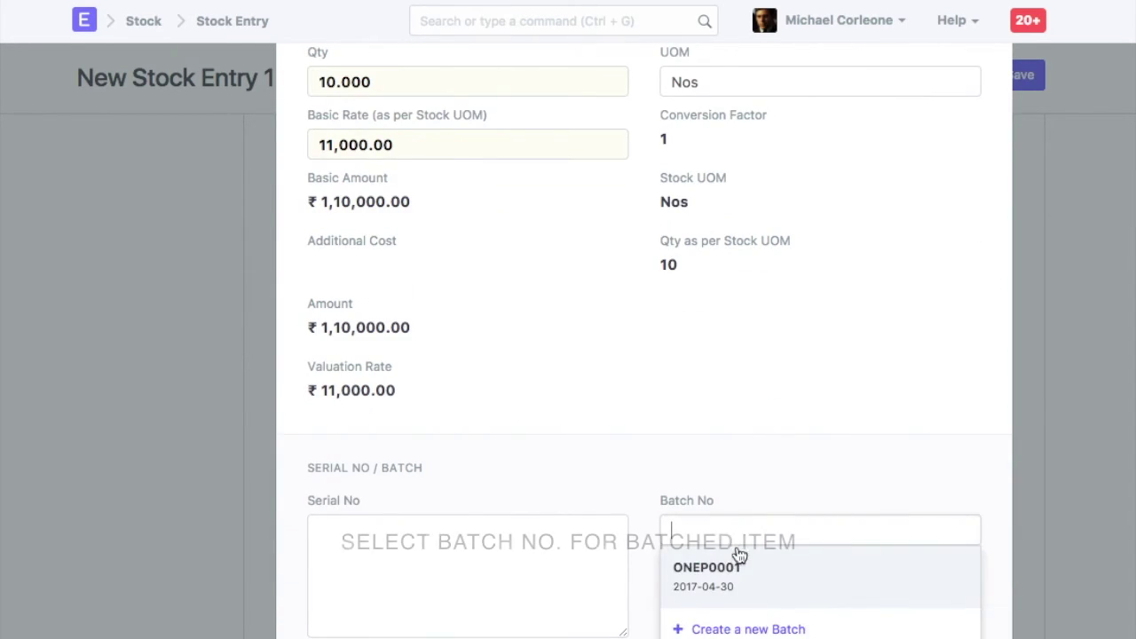
left_click(734, 568)
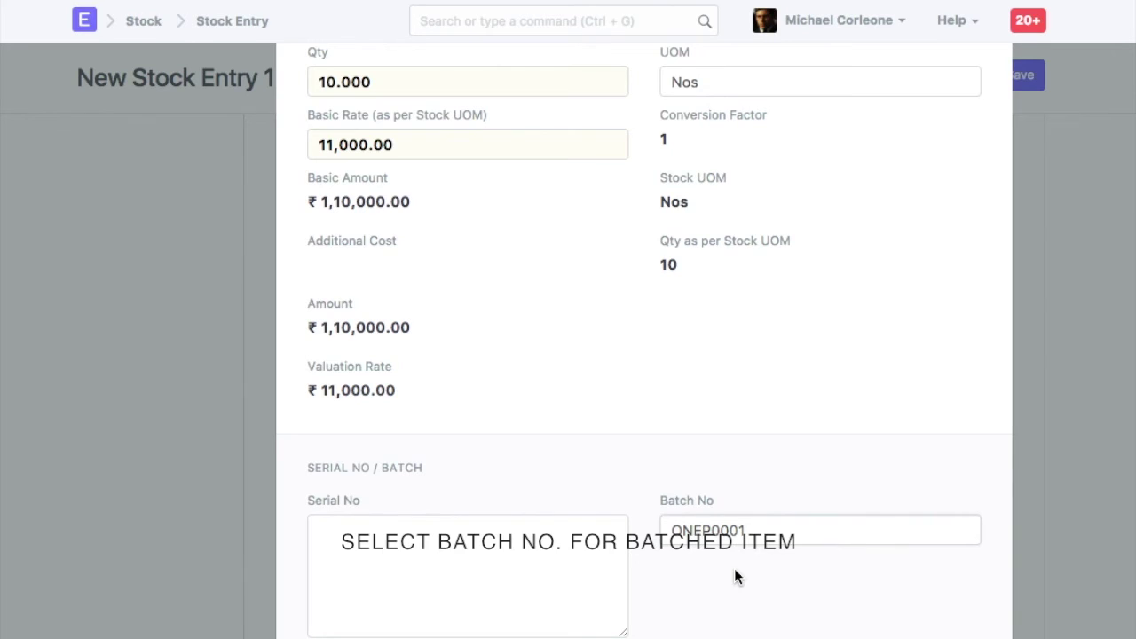
- Add a second item row to the stock entry and choose Coolpad Mega 2.5D (Grey) as its item
key("ctrl+Down")
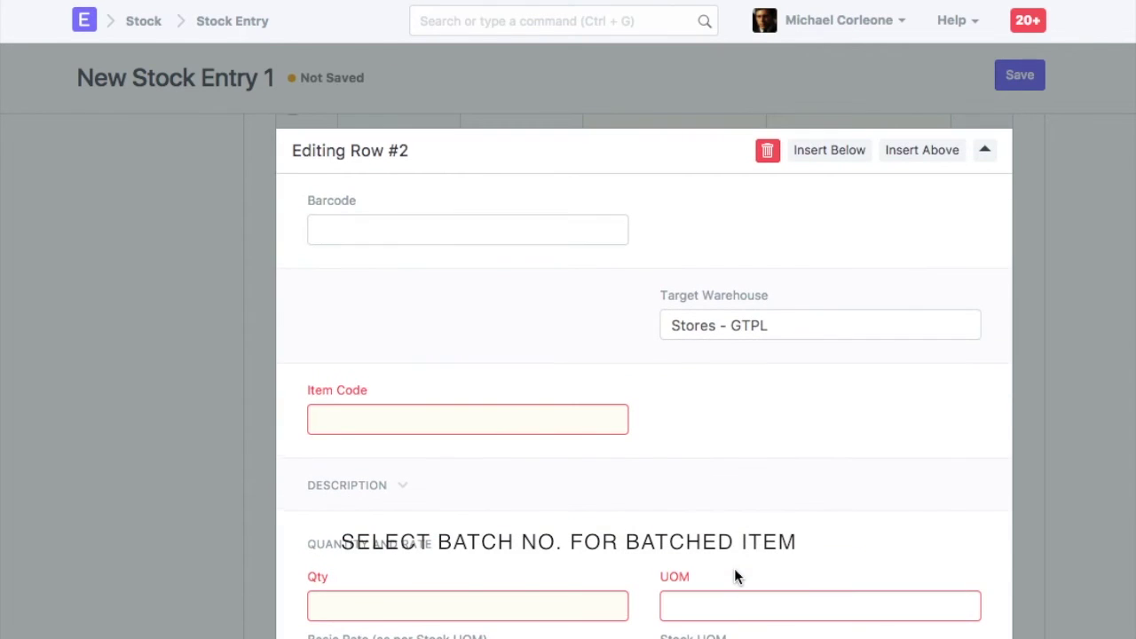
left_click(391, 421)
type("cool")
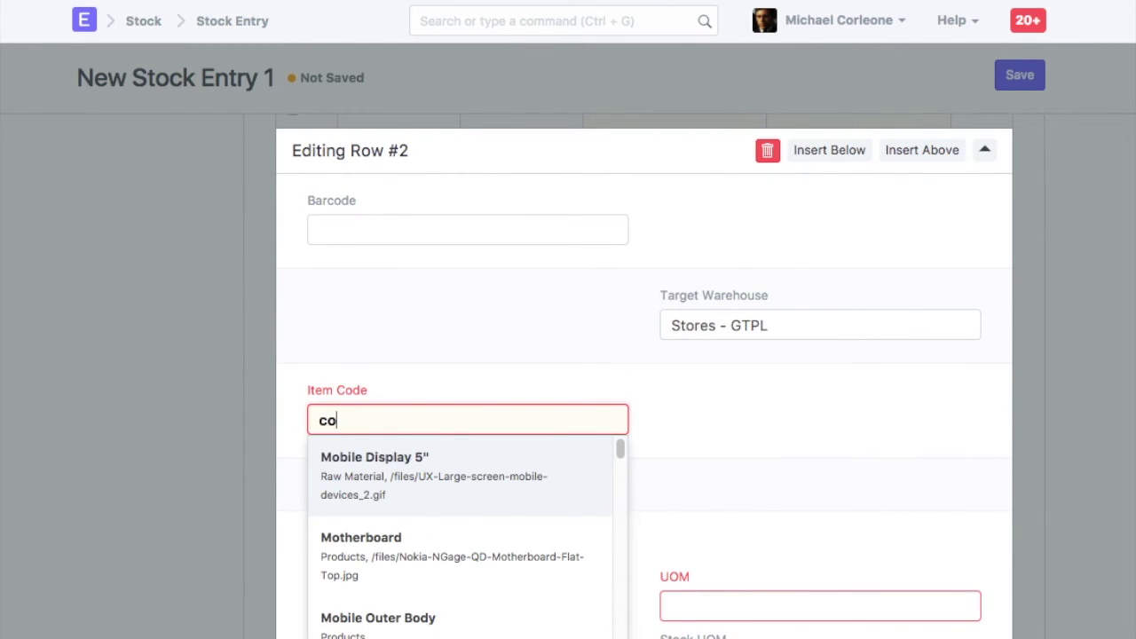
left_click(362, 456)
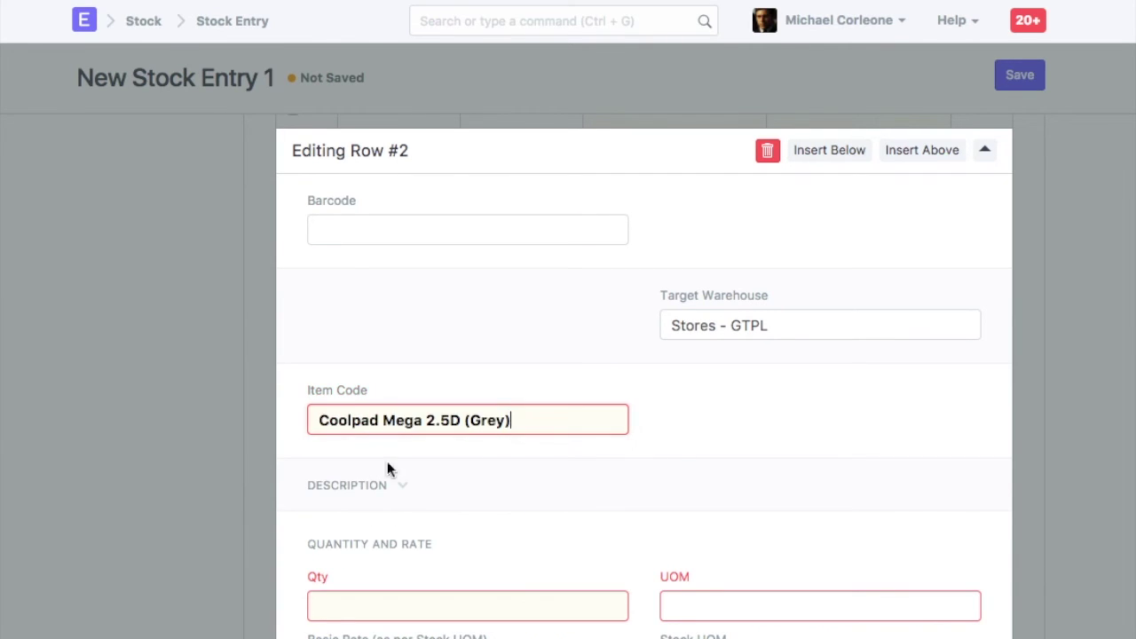
- Set the Coolpad Mega 2.5D (Grey) row's quantity to 3 and its basic rate to 6,000
scroll(579, 471, "down", 2)
left_click(444, 458)
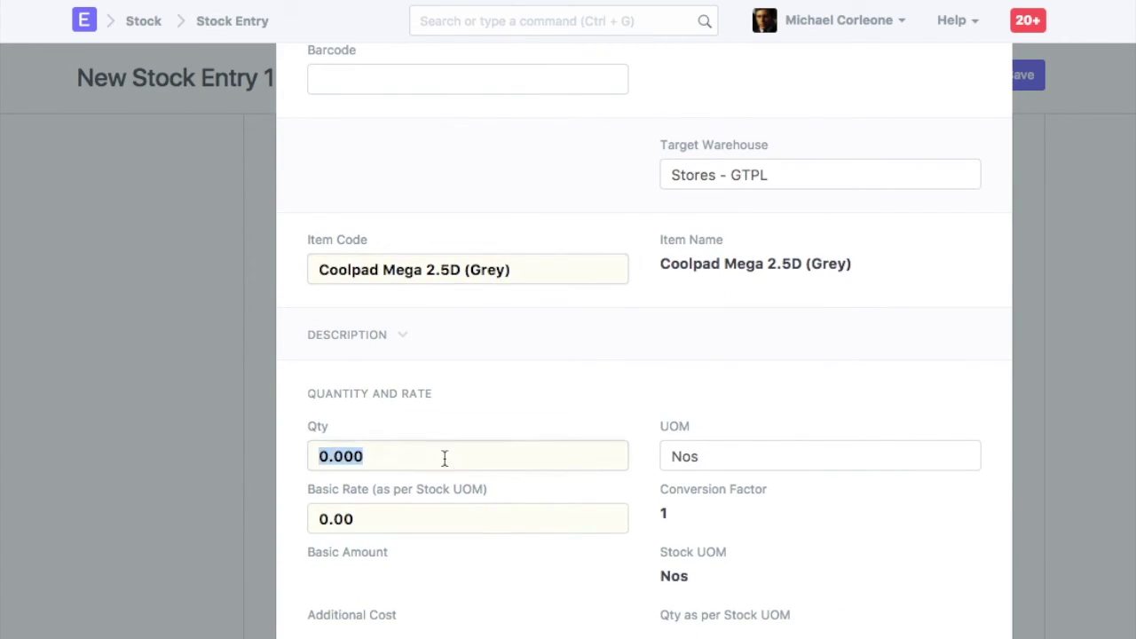
type("3")
left_click(422, 518)
type("6000")
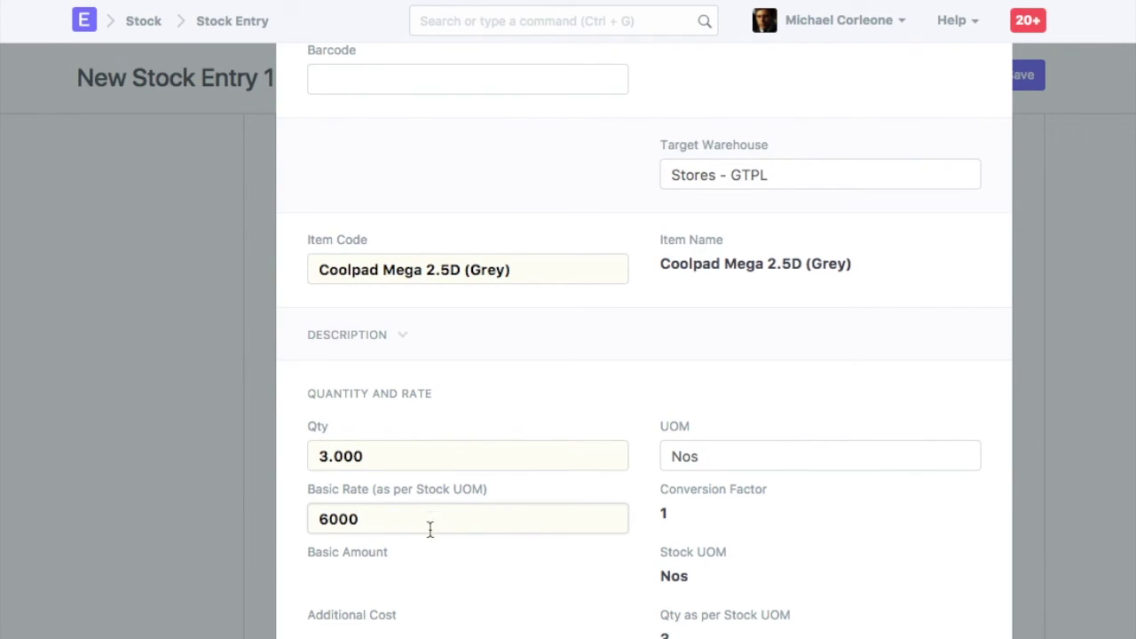
- Leave the Coolpad row's serial number field empty and close the row's details
scroll(779, 616, "down", 3)
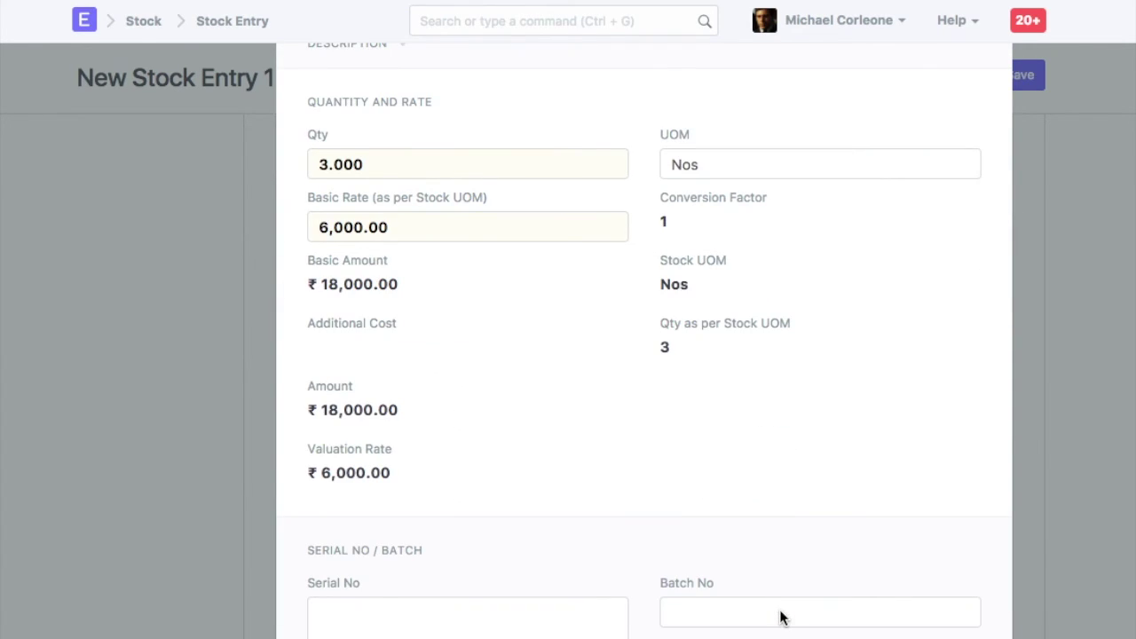
left_click(576, 611)
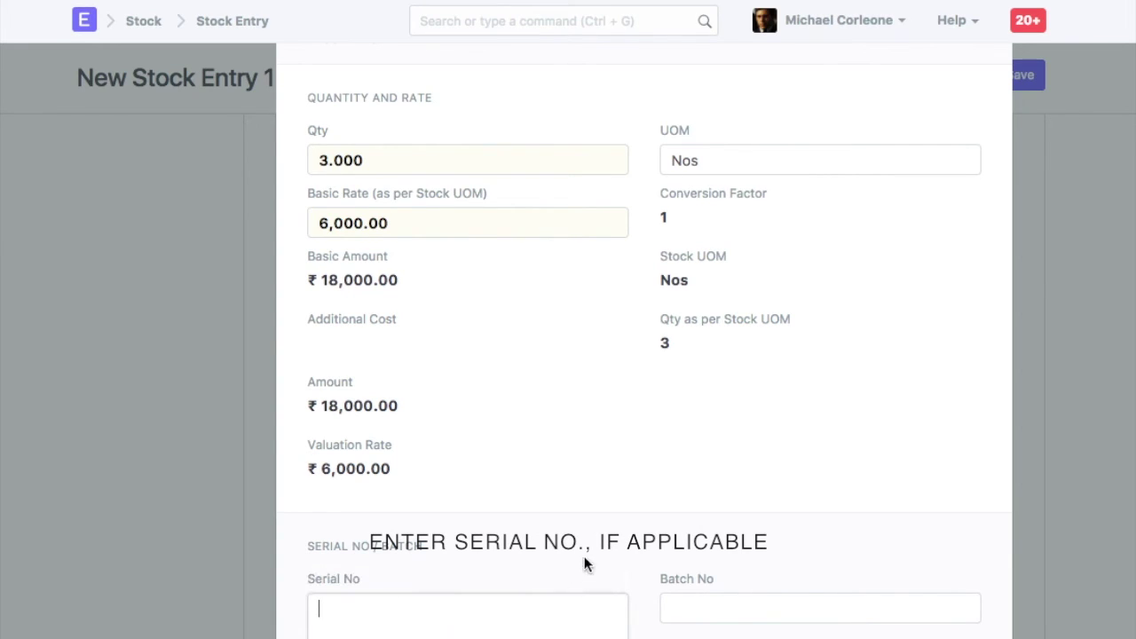
left_click(667, 480)
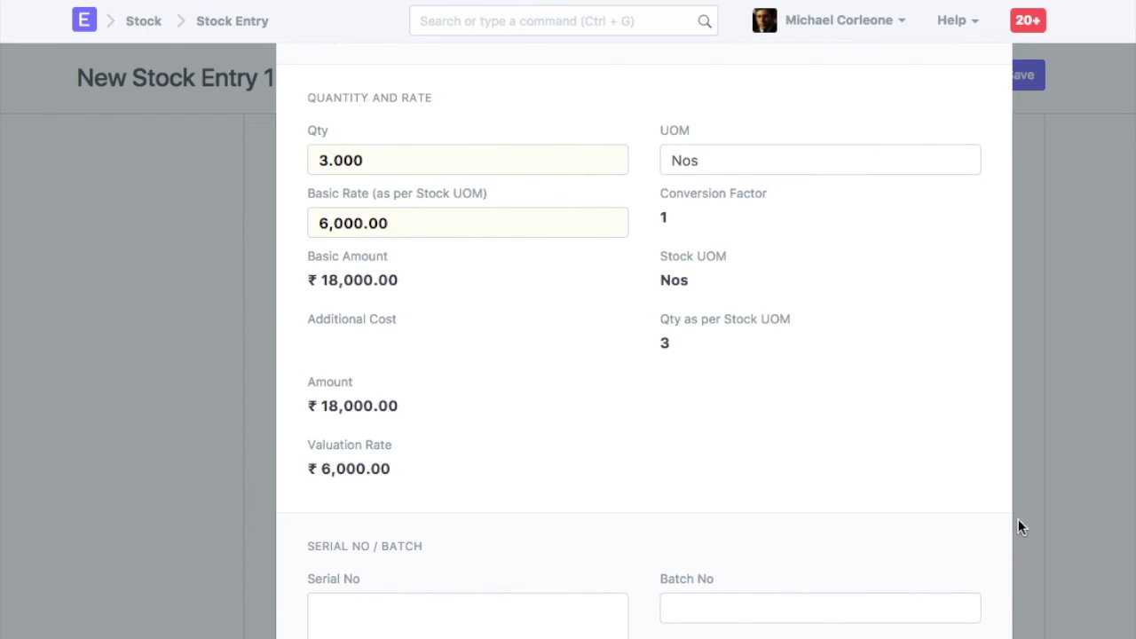
left_click(1052, 493)
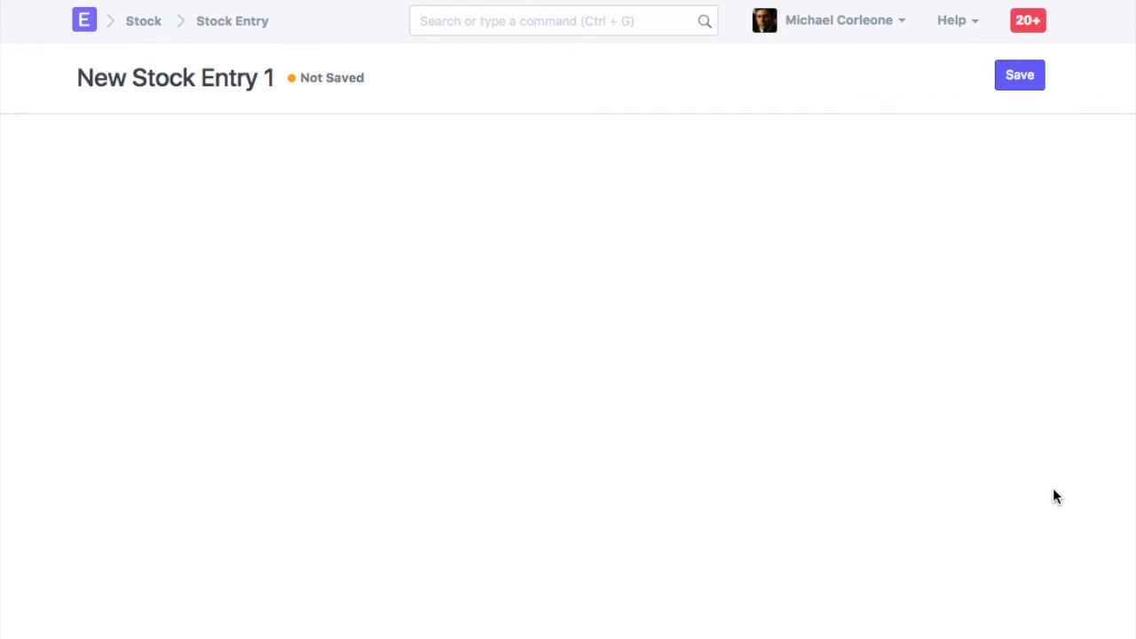
- Save and submit the Material Receipt stock entry, confirming the submission and dismissing the resulting message
left_click(1019, 74)
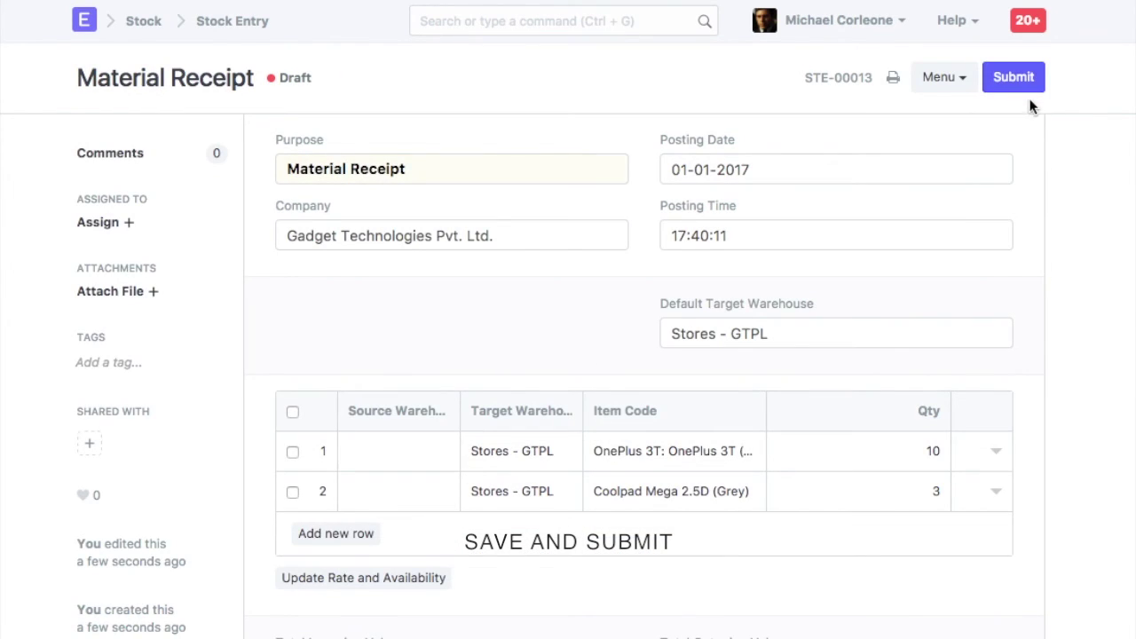
left_click(1023, 86)
left_click(824, 64)
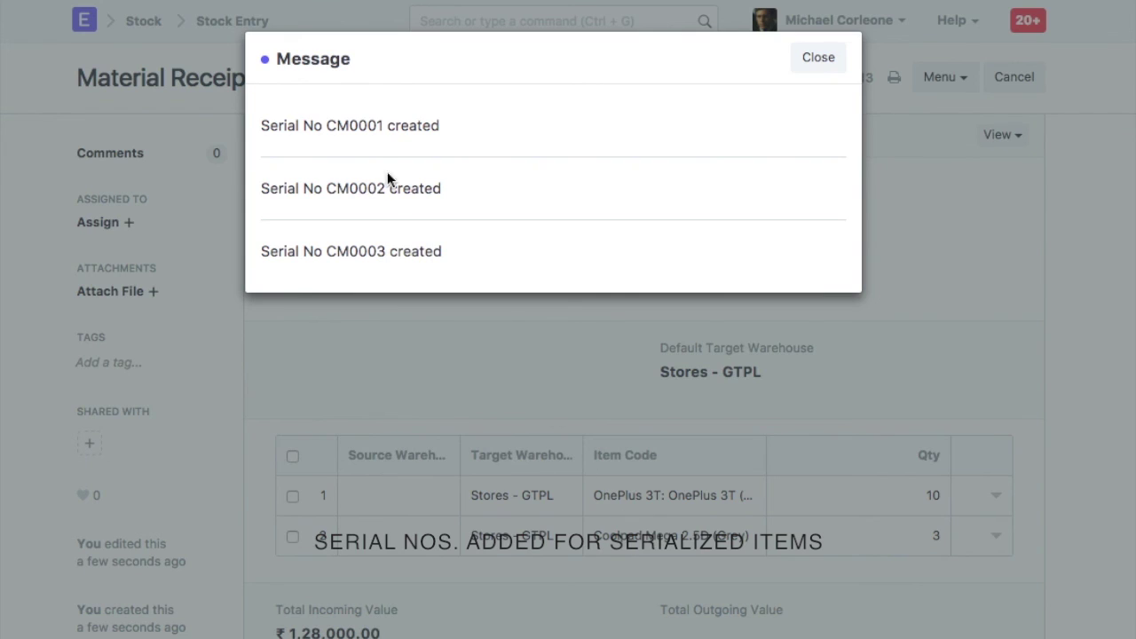
left_click(834, 57)
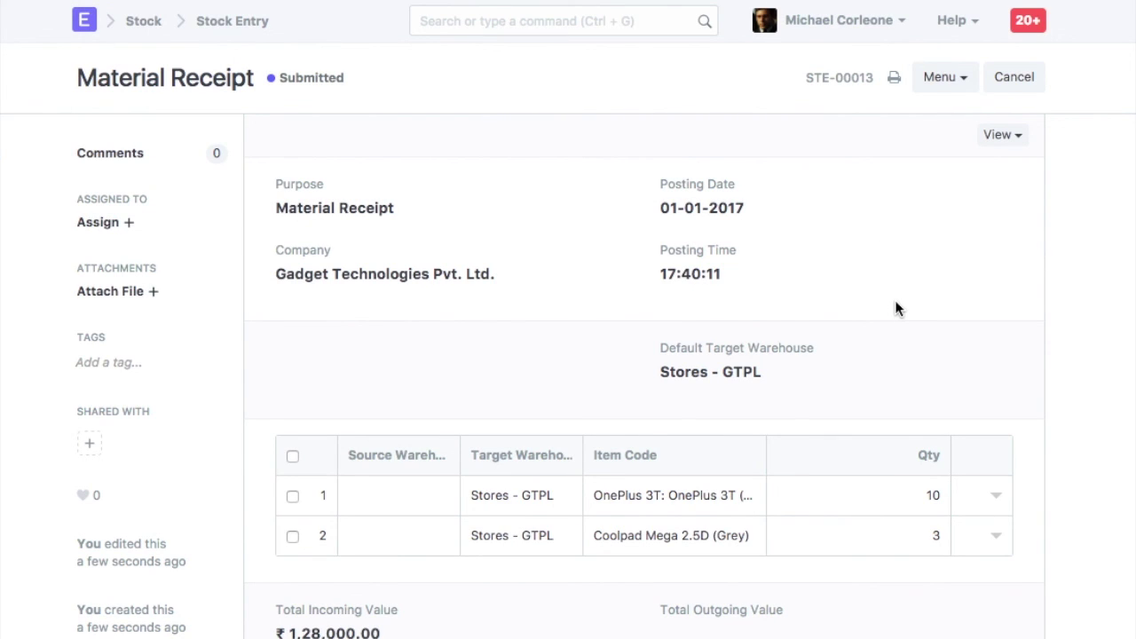